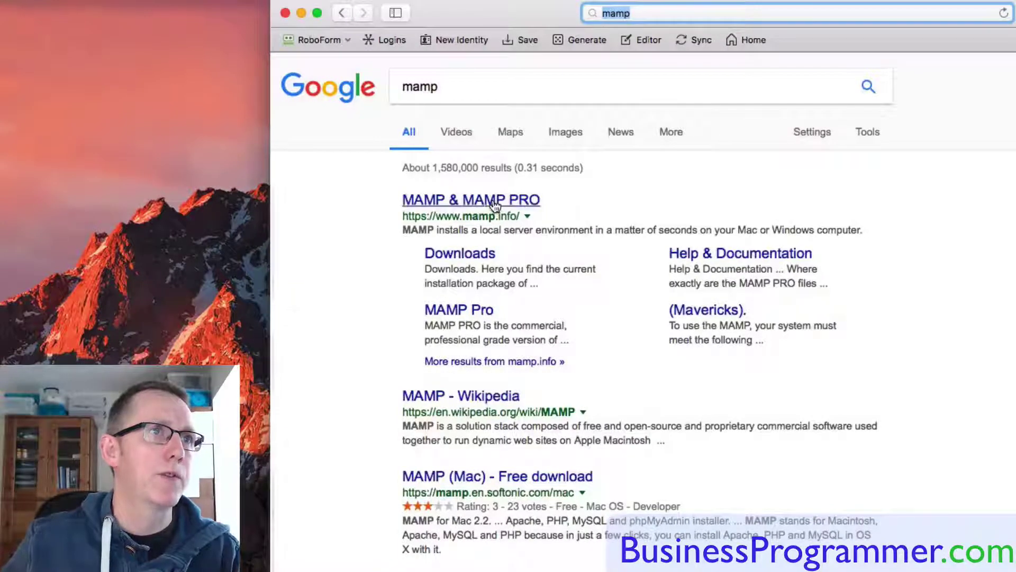
Step: Download the MAMP & MAMP PRO 4.1 package for Mac OS X from the mamp.info downloads page and dismiss the Twitter prompt
left_click(476, 255)
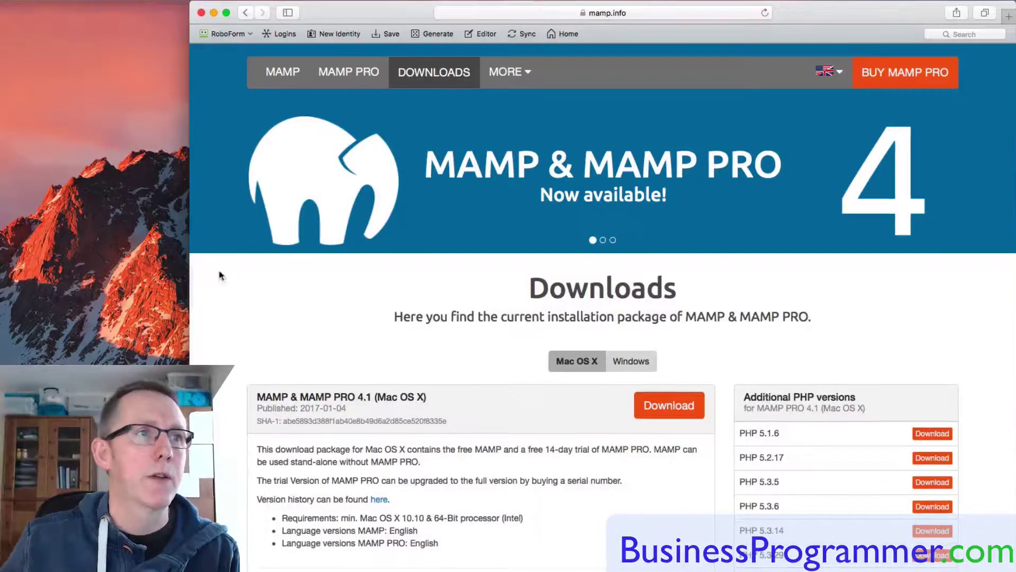
scroll(510, 318, "down", 2)
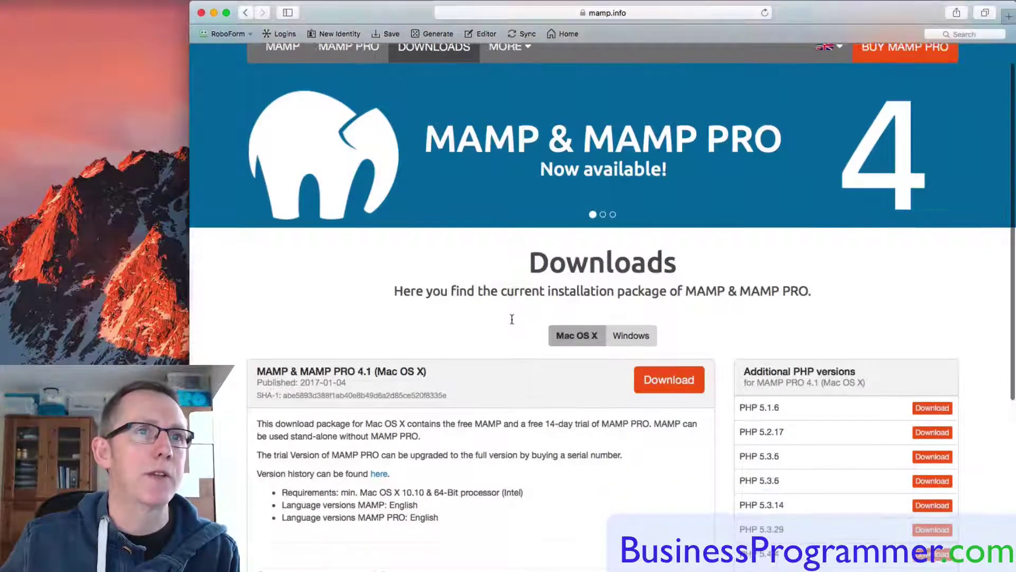
scroll(587, 338, "down", 4)
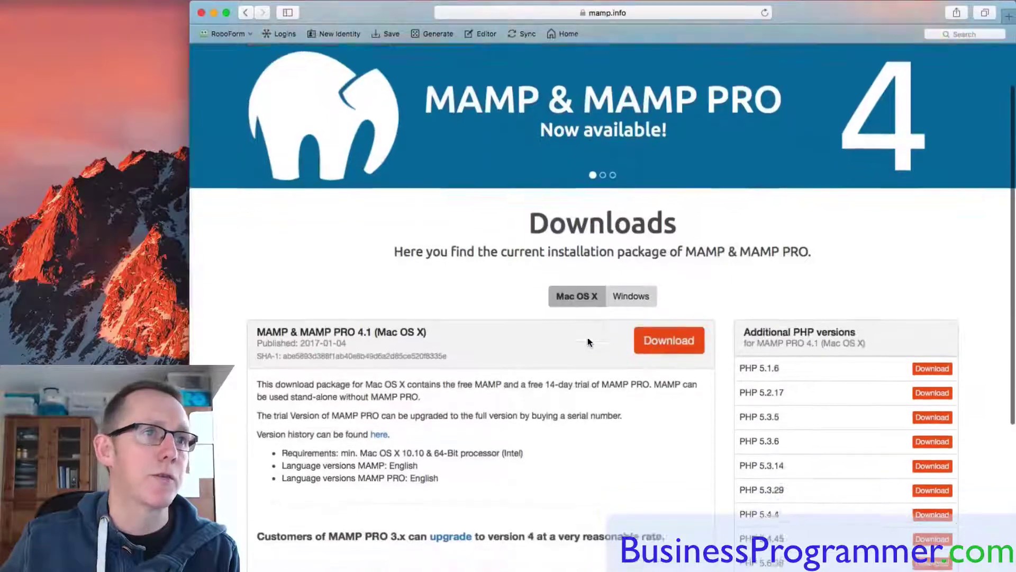
scroll(591, 341, "up", 6)
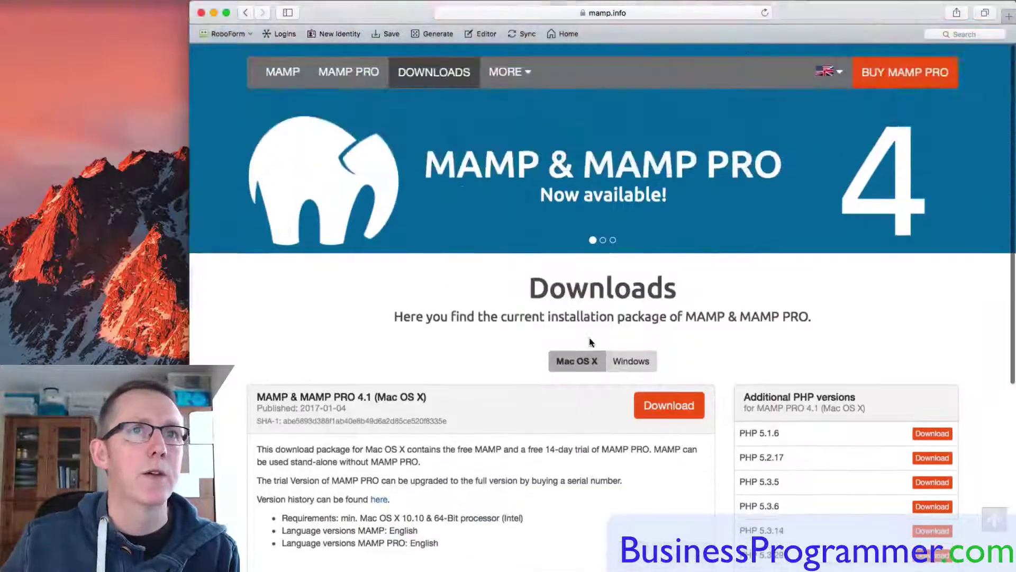
left_click(680, 407)
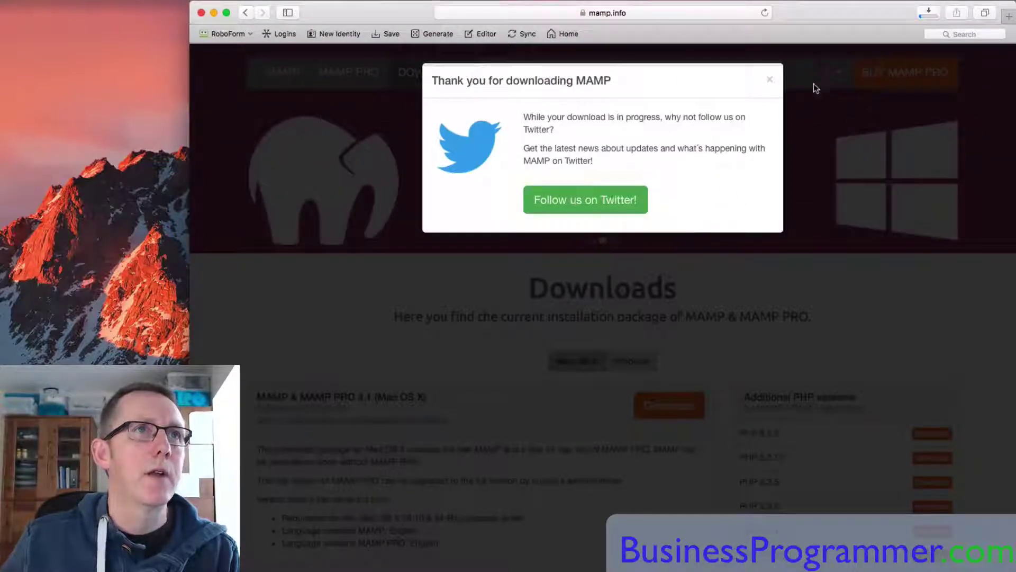
left_click(770, 80)
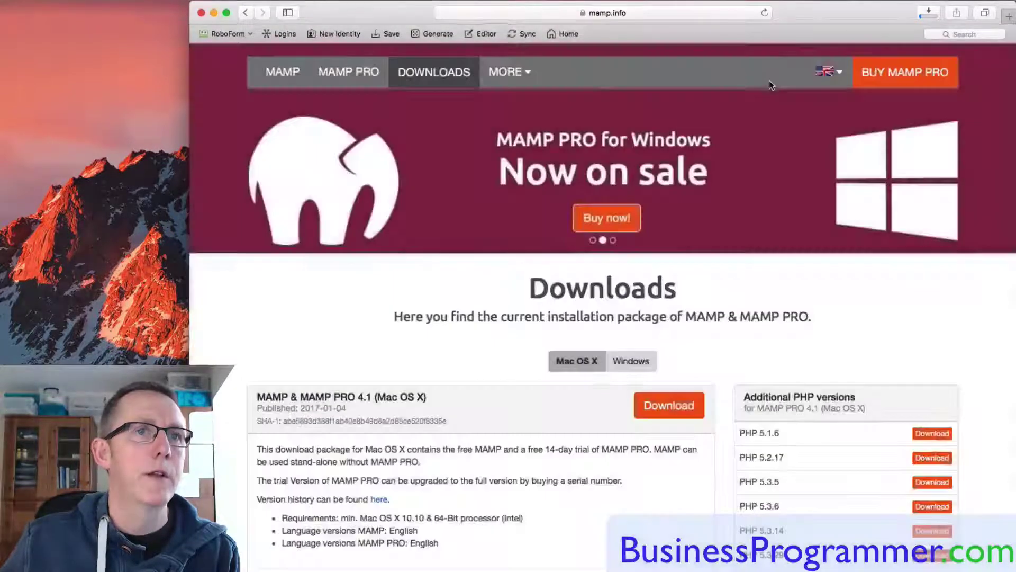
Step: Locate the downloaded MAMP_MAMP_PRO_4.1.pkg in the Downloads folder and launch its installer
left_click(929, 11)
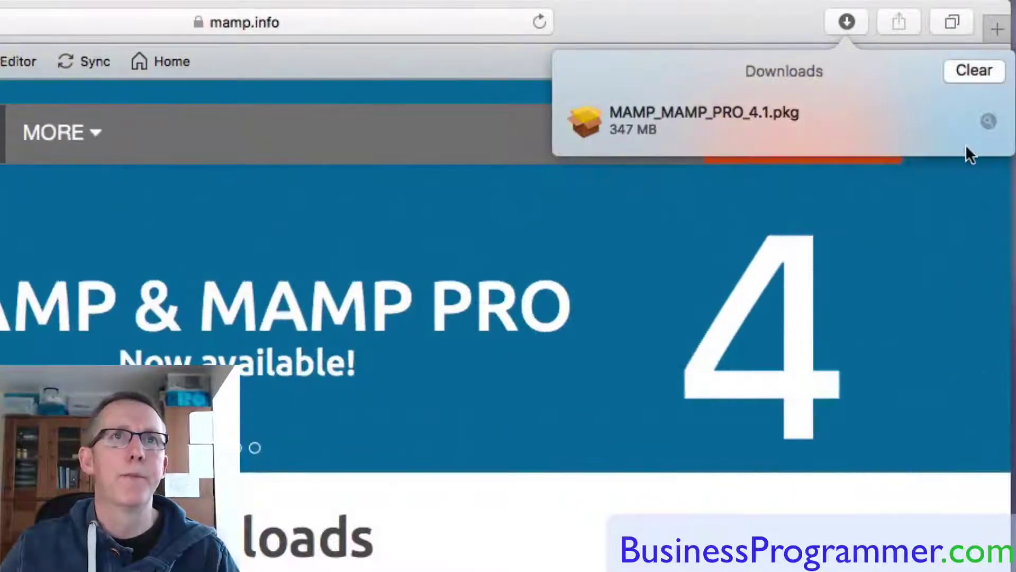
left_click(989, 121)
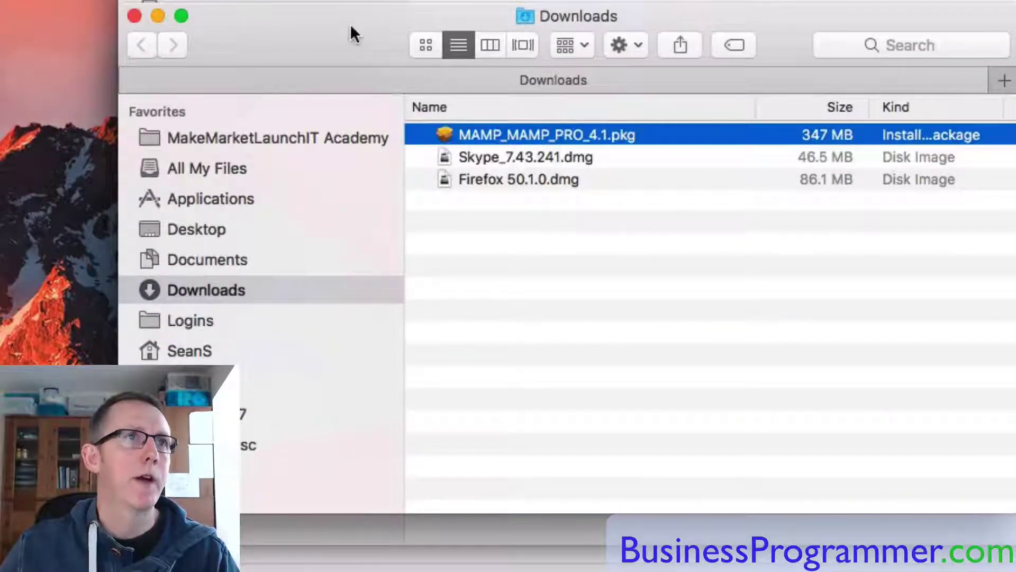
double_click(468, 133)
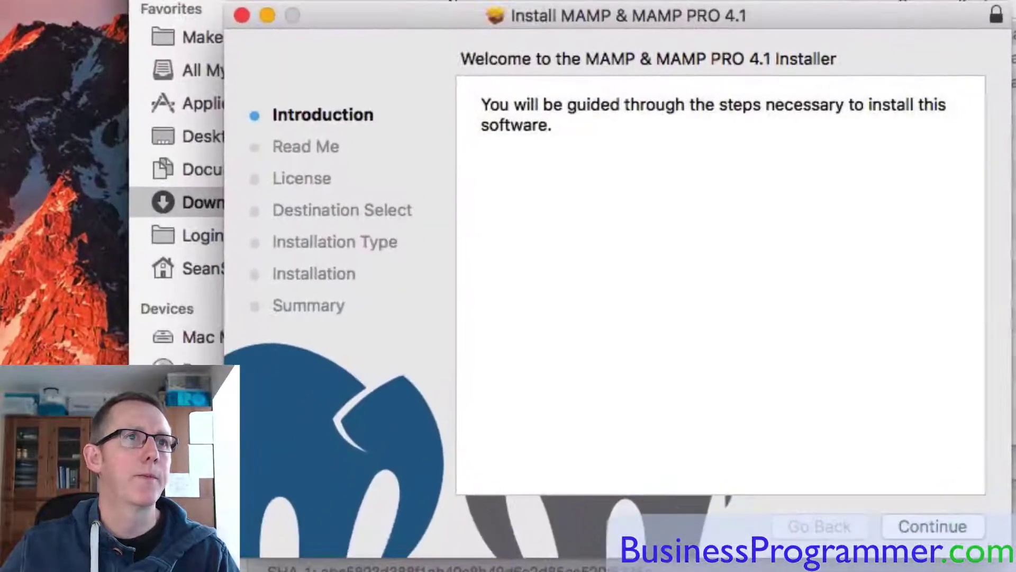
Step: Accept the license agreement, perform the standard installation of MAMP & MAMP PRO 4.1, and close the installer
left_click(965, 517)
left_click(927, 532)
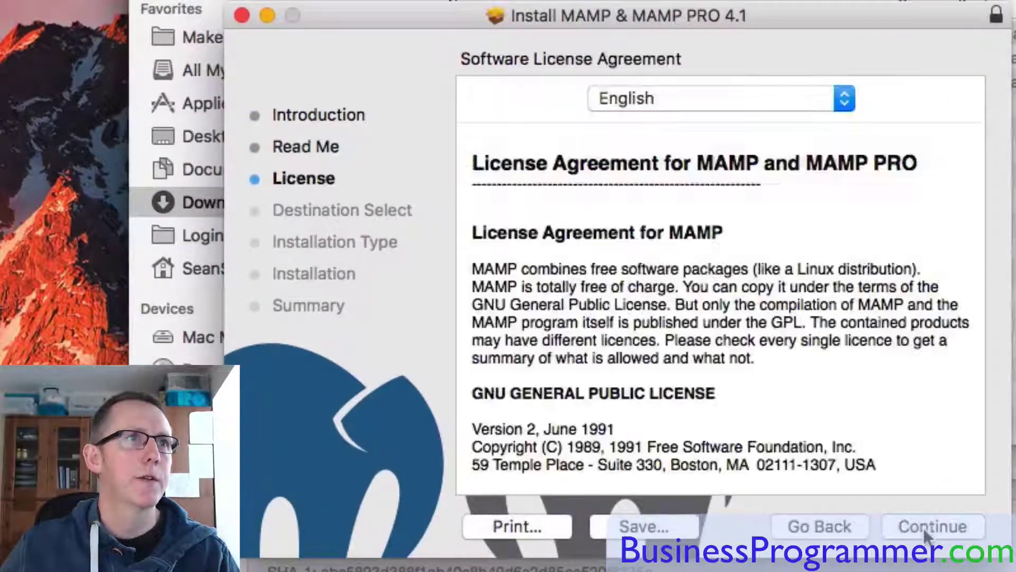
left_click(922, 526)
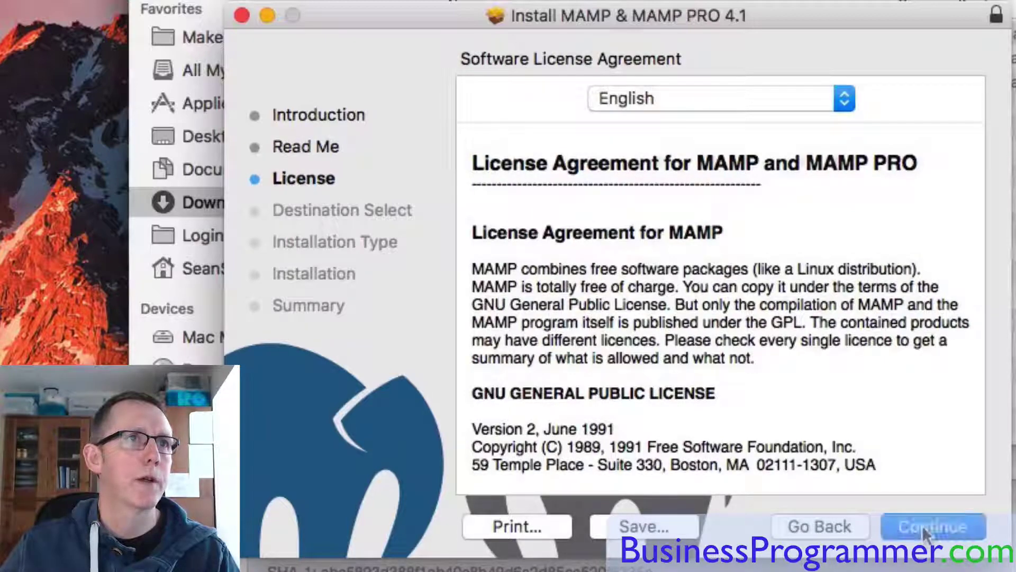
left_click(882, 207)
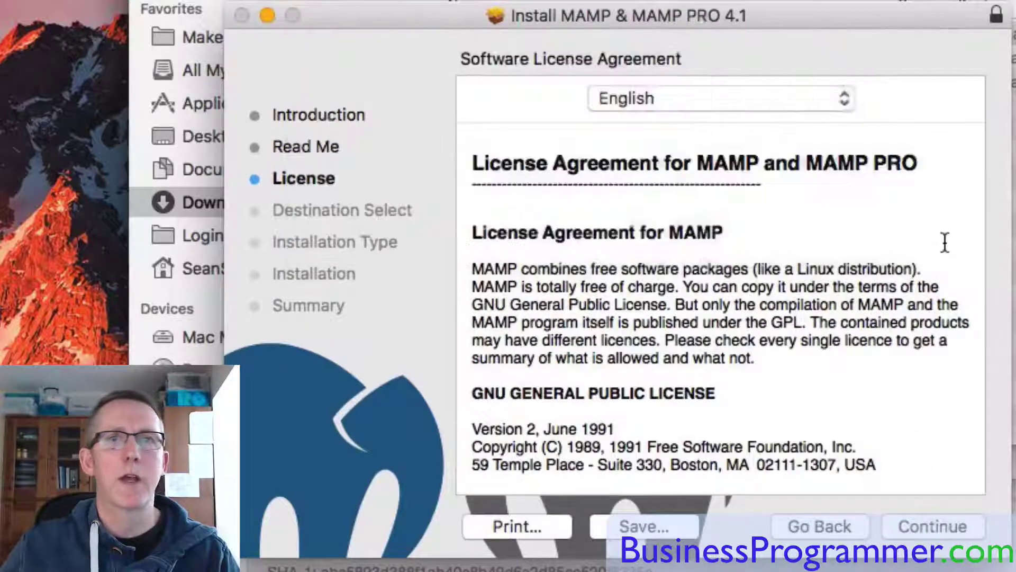
left_click(947, 533)
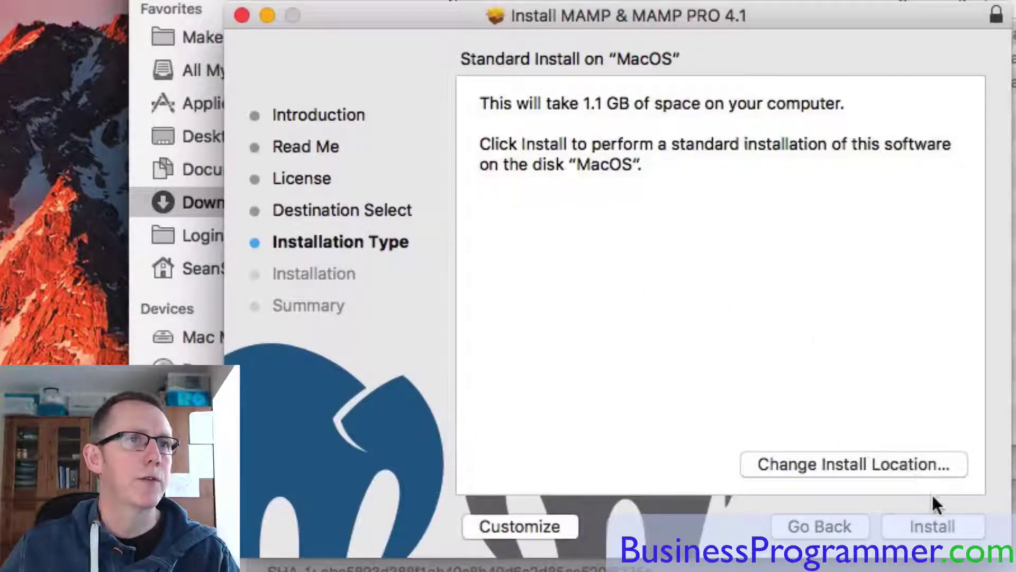
left_click(936, 530)
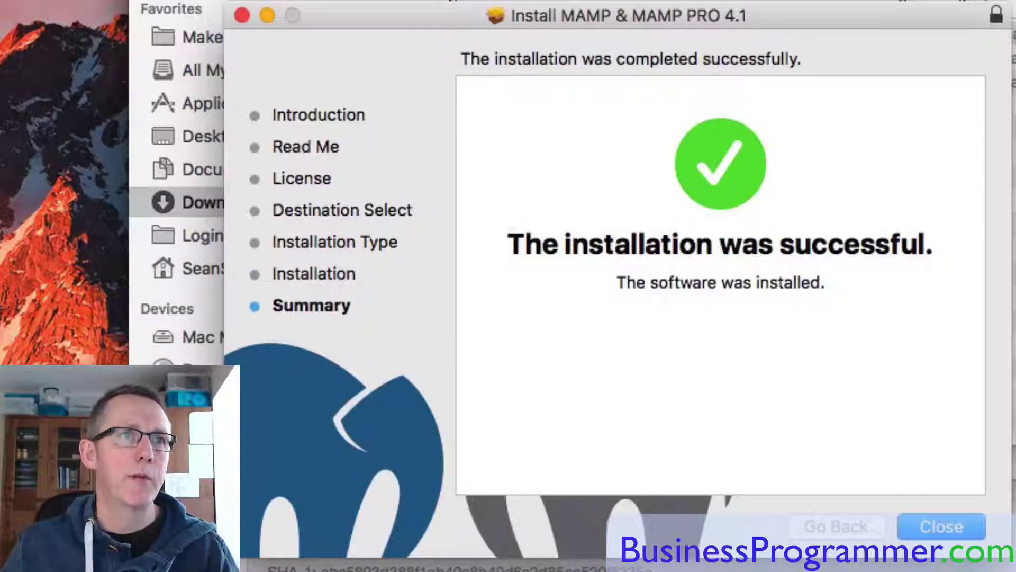
left_click(942, 527)
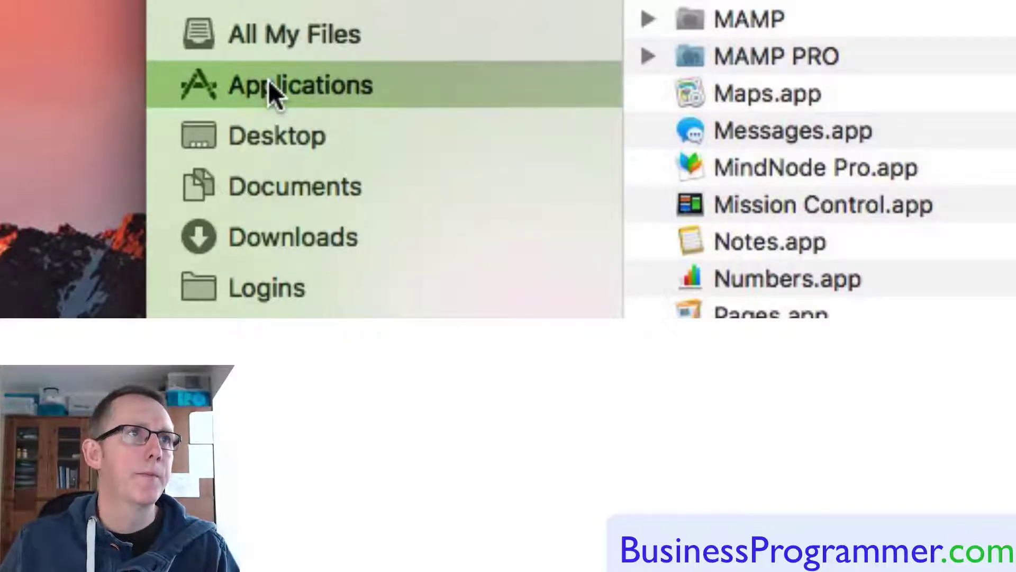
Step: Launch MAMP.app from the MAMP folder in Applications
double_click(747, 17)
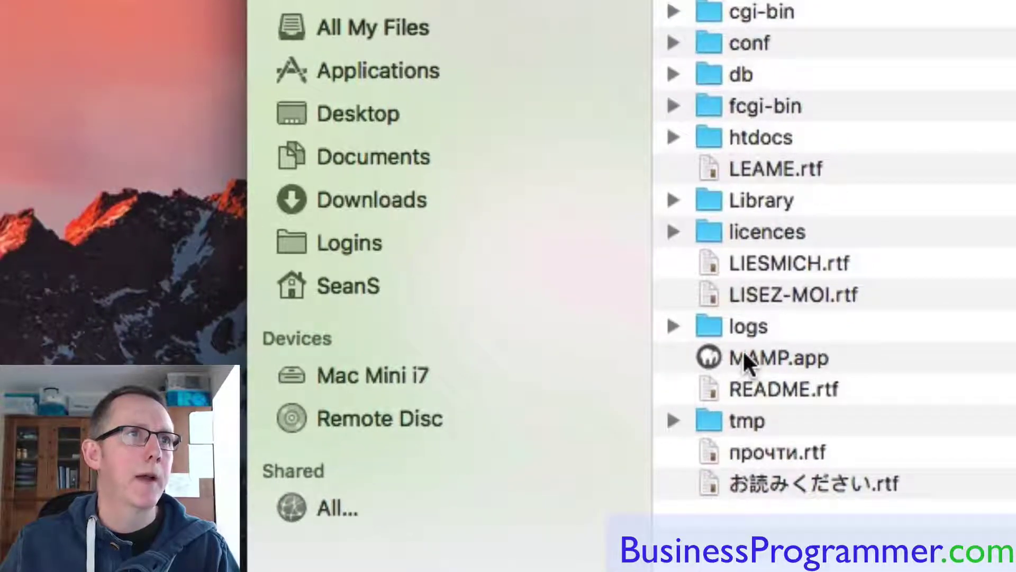
left_click(746, 355)
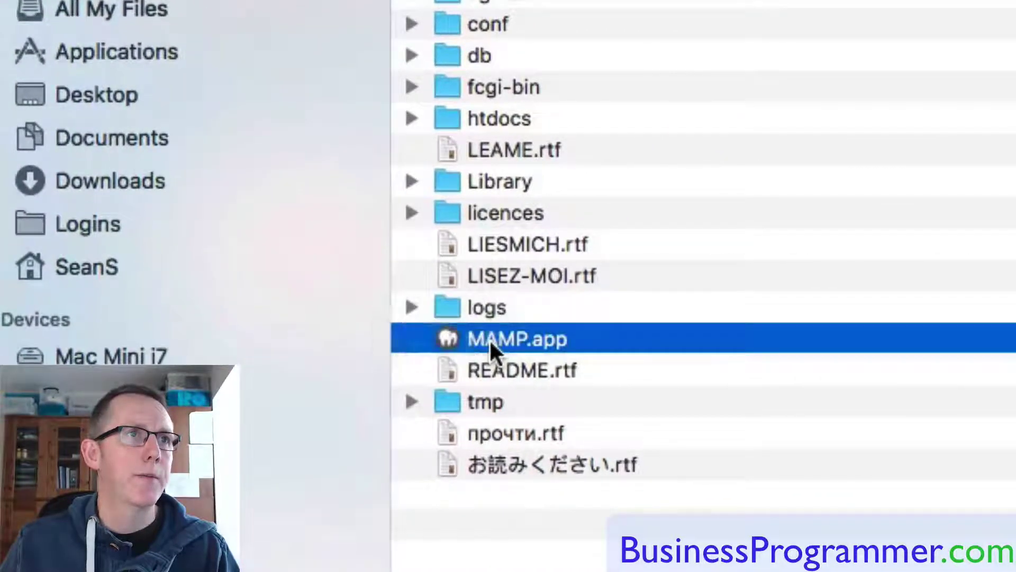
double_click(729, 356)
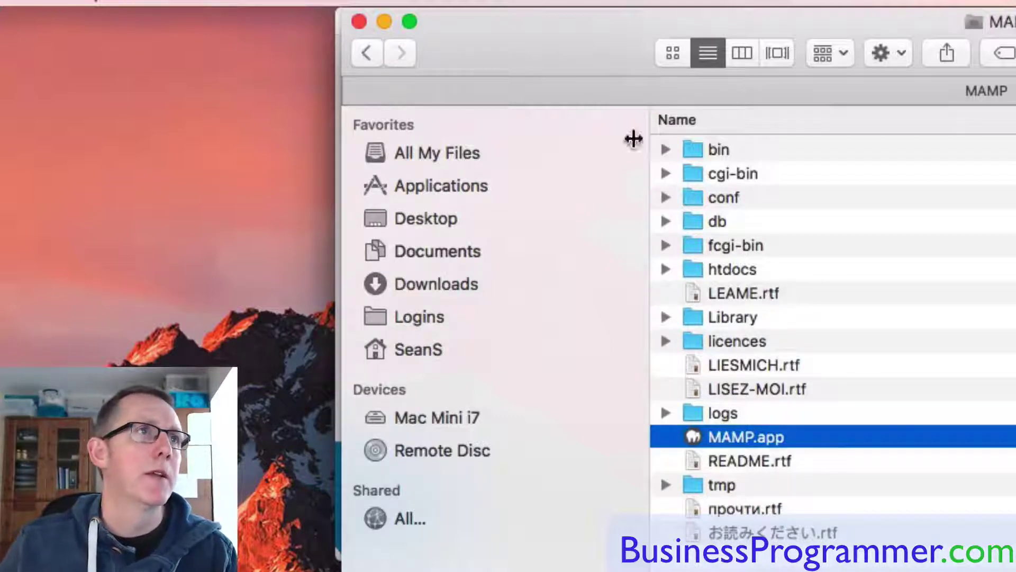
Step: Create a folder named businessprogrammer.backup in Documents
left_click(458, 253)
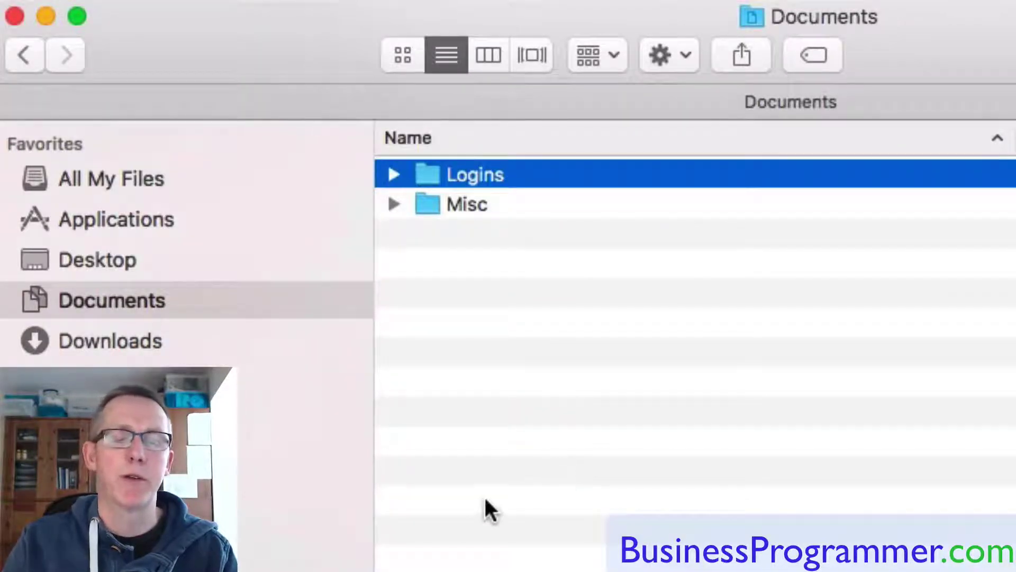
left_click(508, 498)
key("shift+super+n")
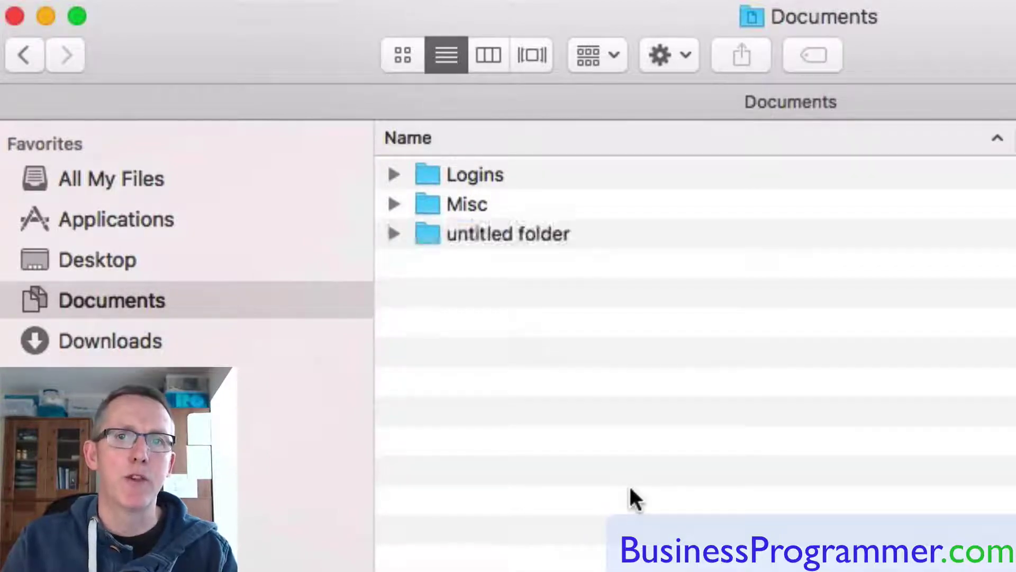
type("businessprogra")
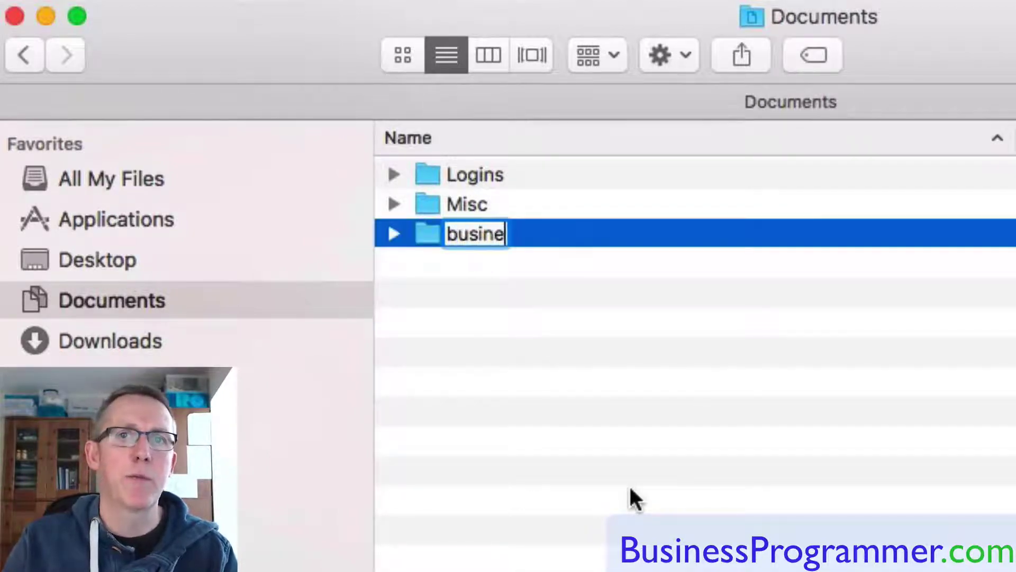
type("mmer.backup")
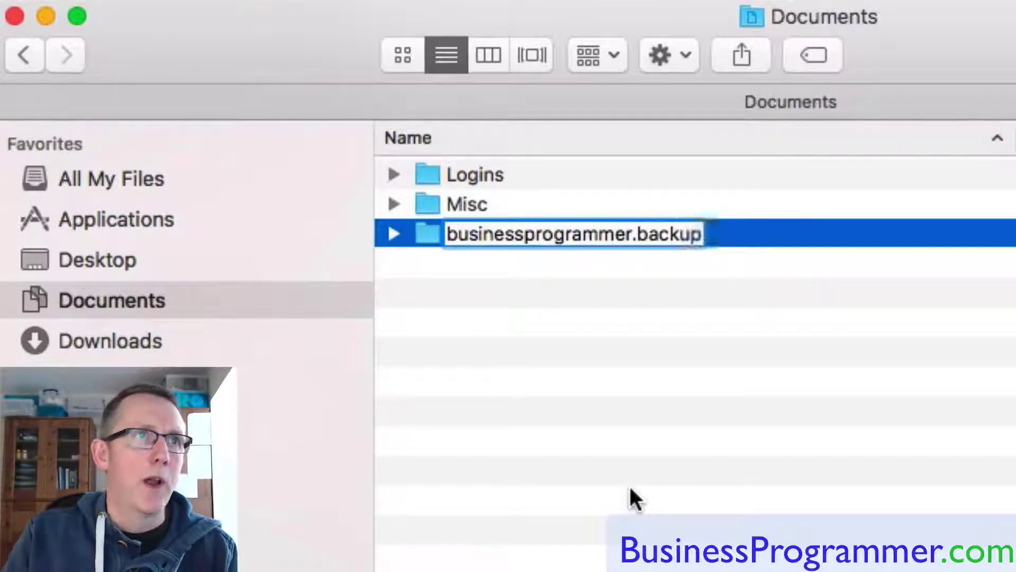
key("Return")
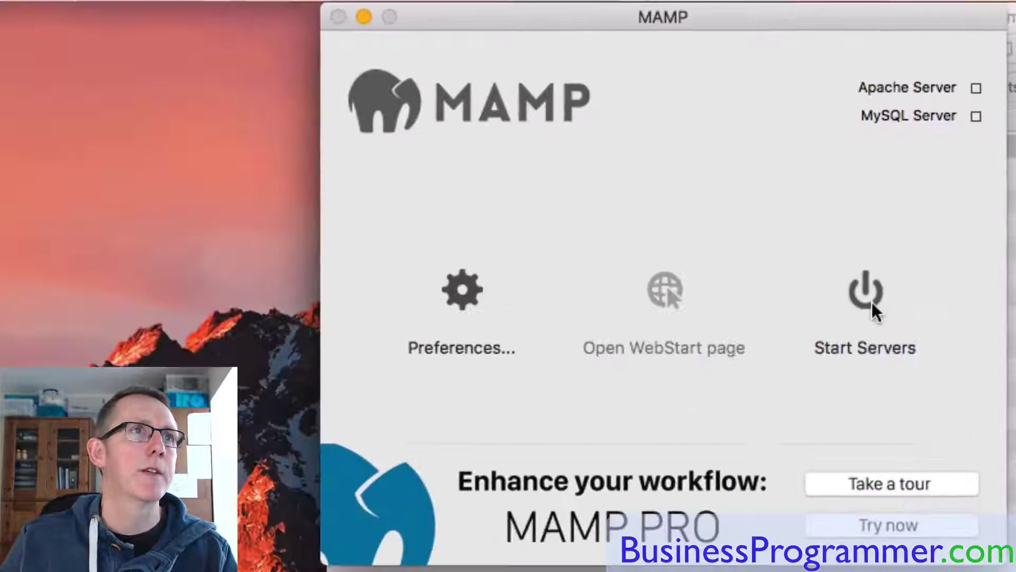
Step: Set the web server's document root in the MAMP preferences to the businessprogrammer.backup folder in Documents
left_click(460, 291)
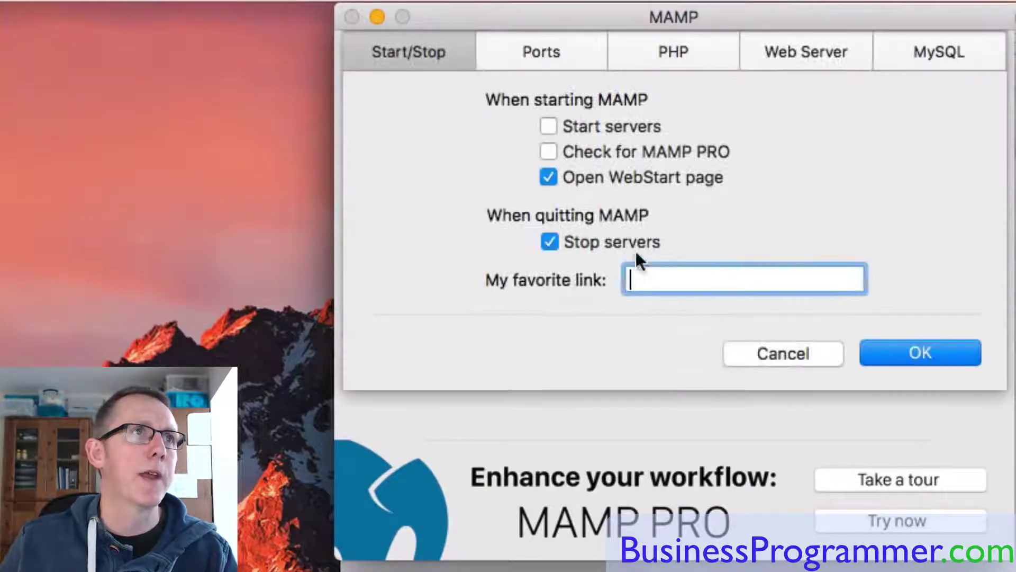
left_click(814, 53)
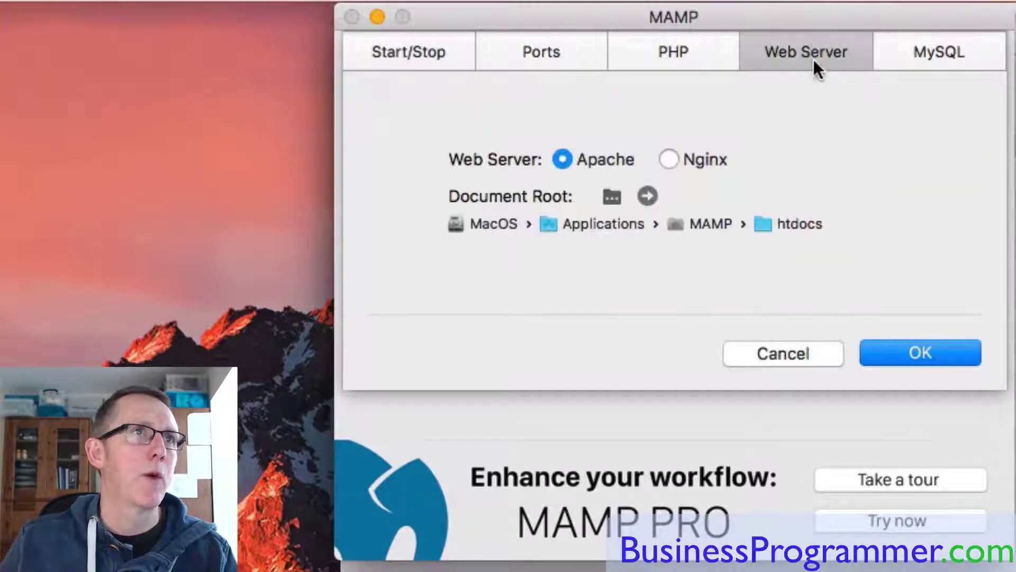
left_click(614, 197)
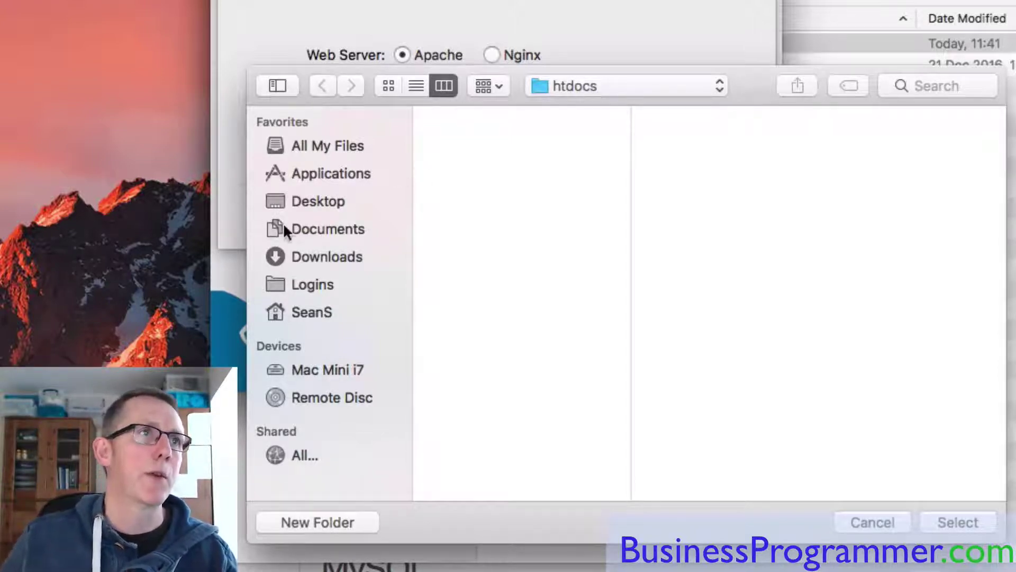
left_click(335, 226)
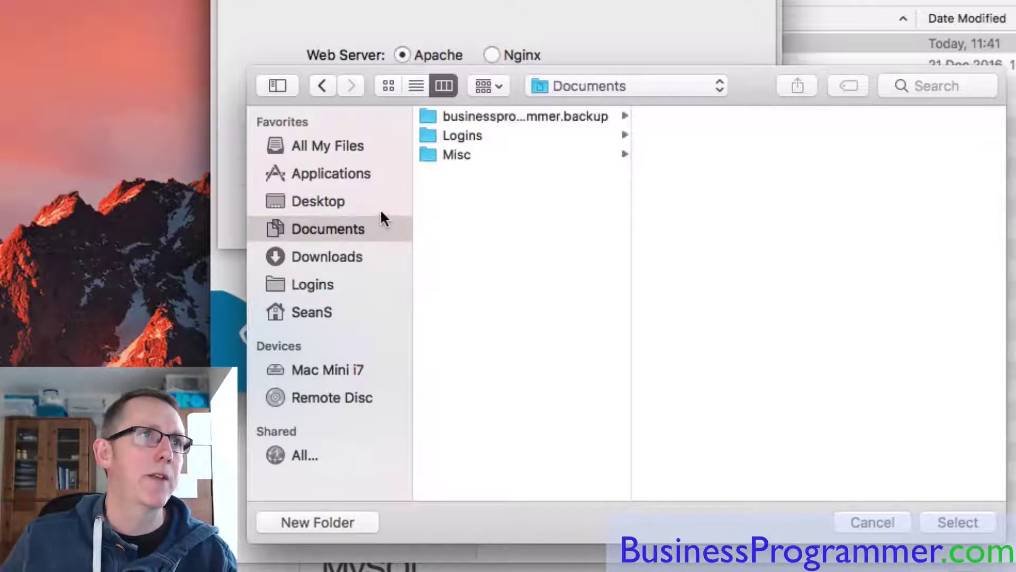
left_click(497, 116)
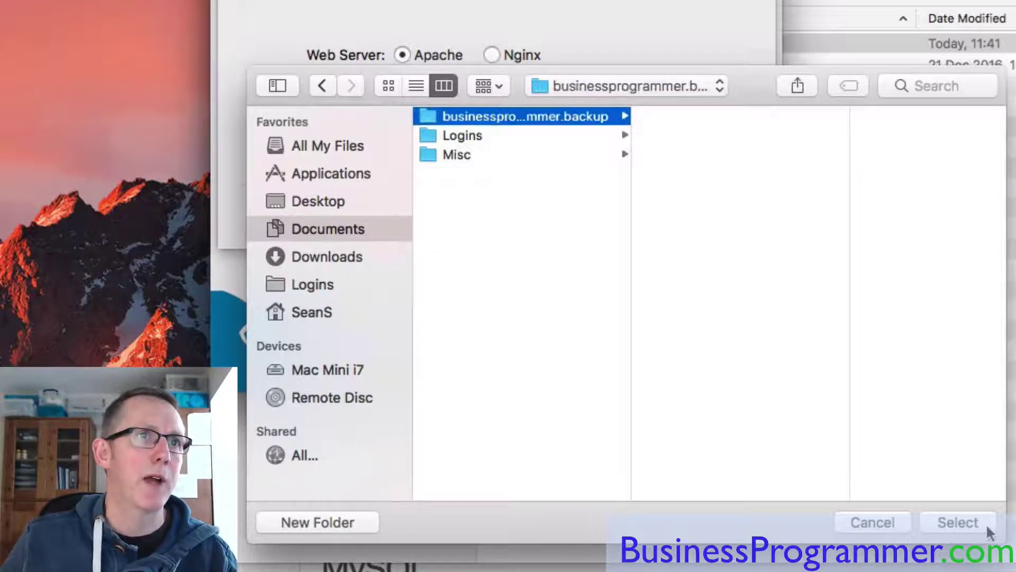
left_click(959, 523)
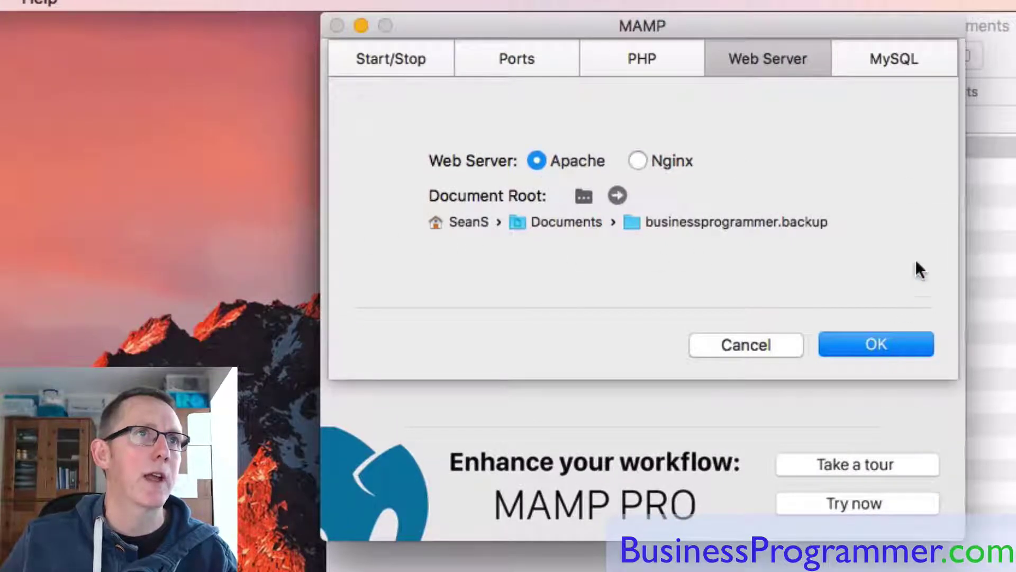
Step: Review the MySQL version, PHP version, port numbers and start/stop options in the MAMP preferences
left_click(889, 57)
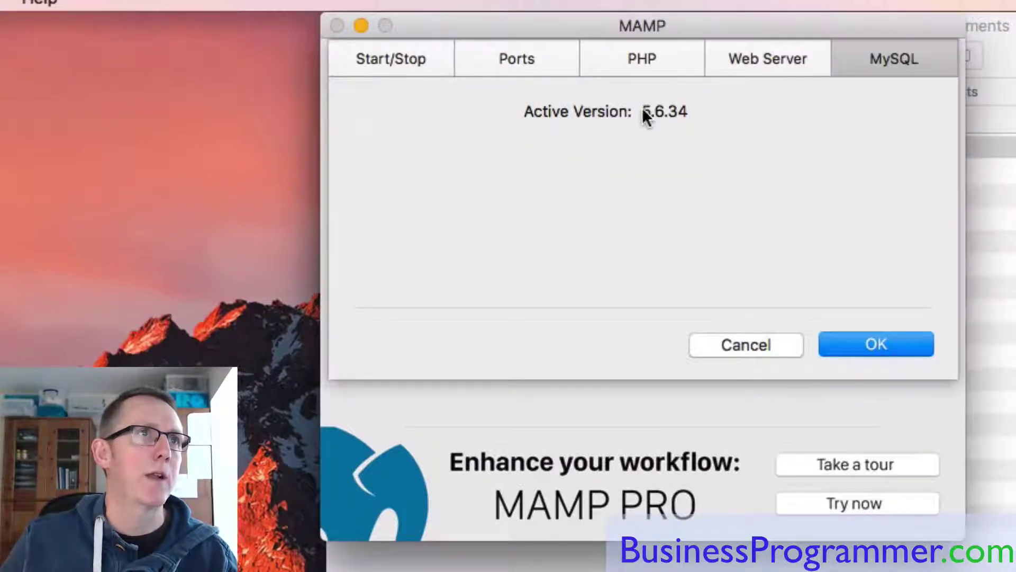
left_click(653, 59)
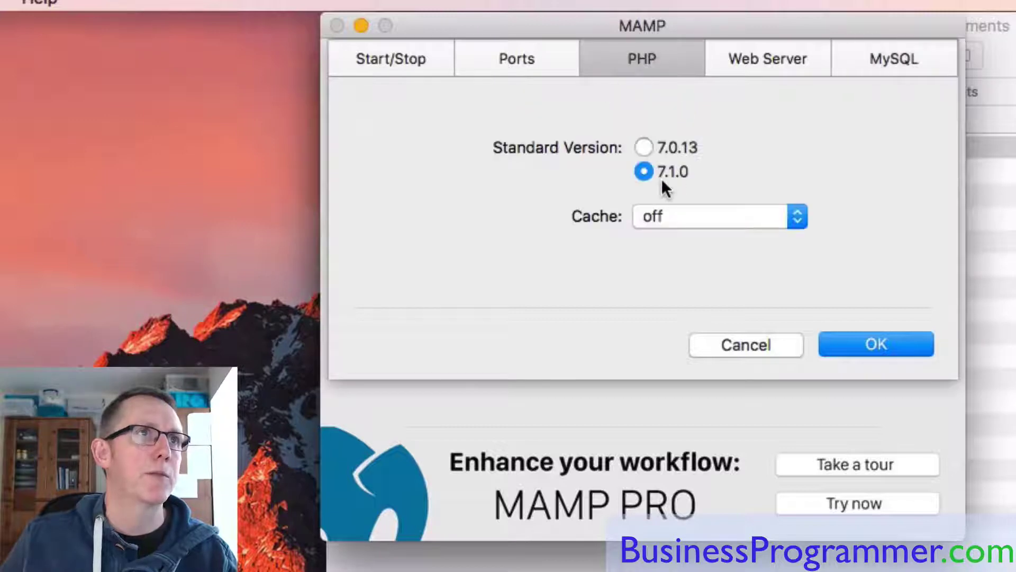
left_click(541, 61)
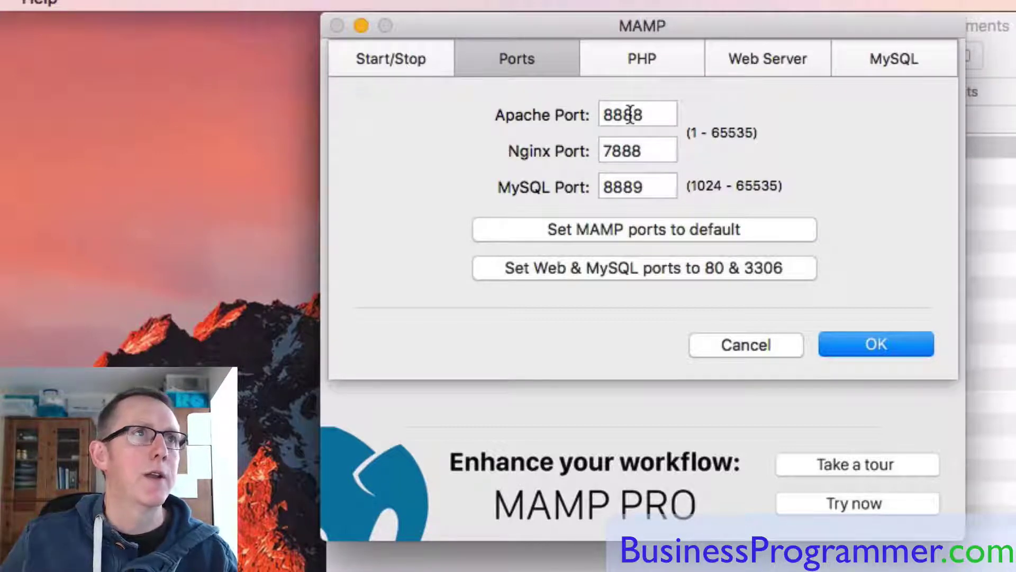
left_click_drag(653, 113, 591, 113)
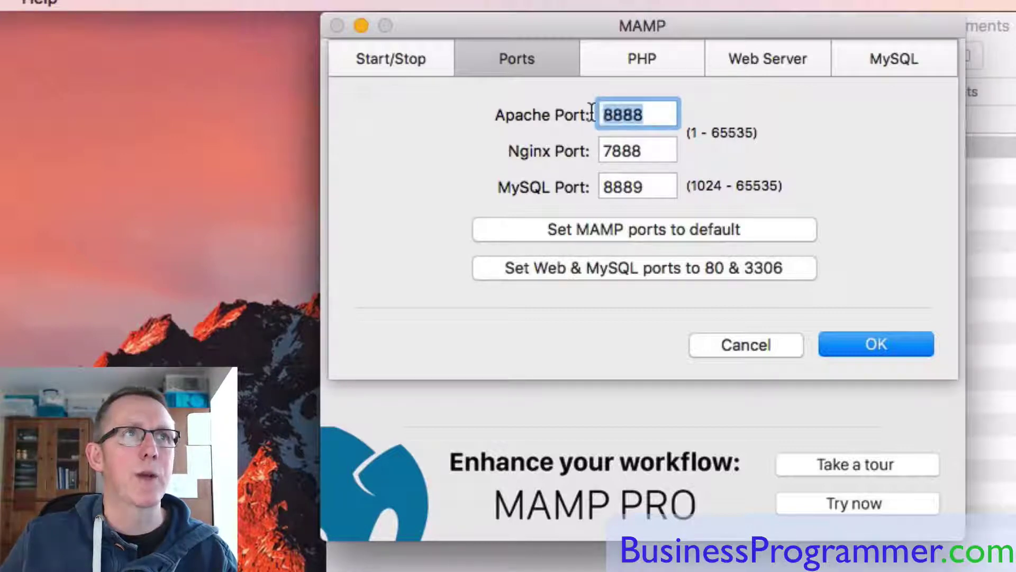
left_click(655, 113)
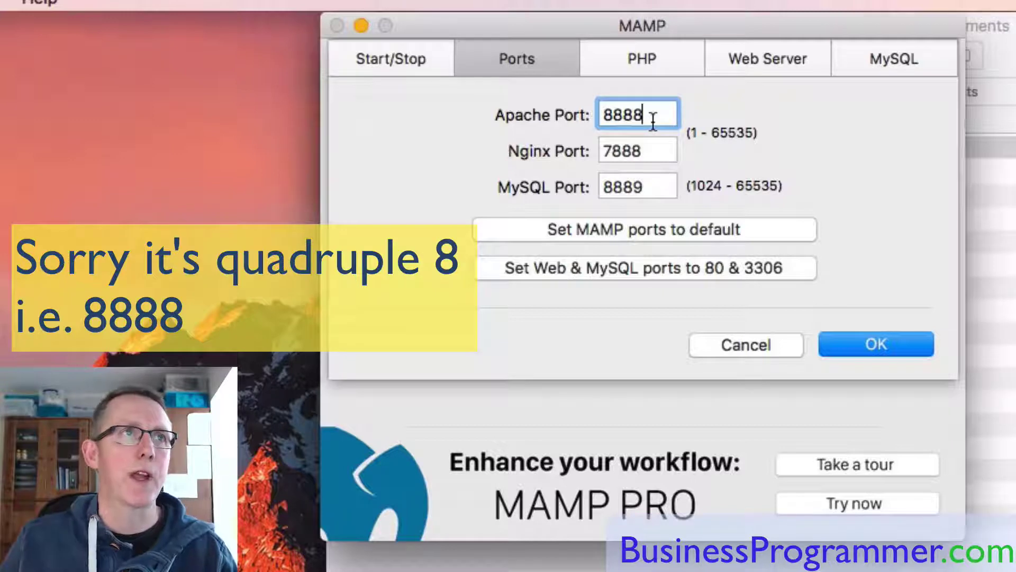
left_click(379, 59)
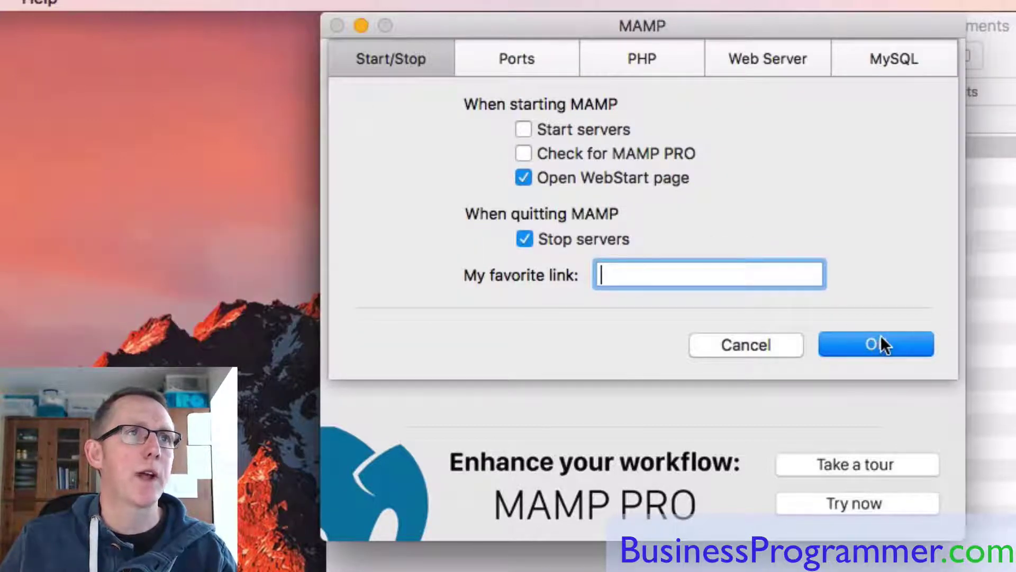
Step: Confirm the MAMP preferences and load the localhost site root in a separate Safari tab
left_click(882, 337)
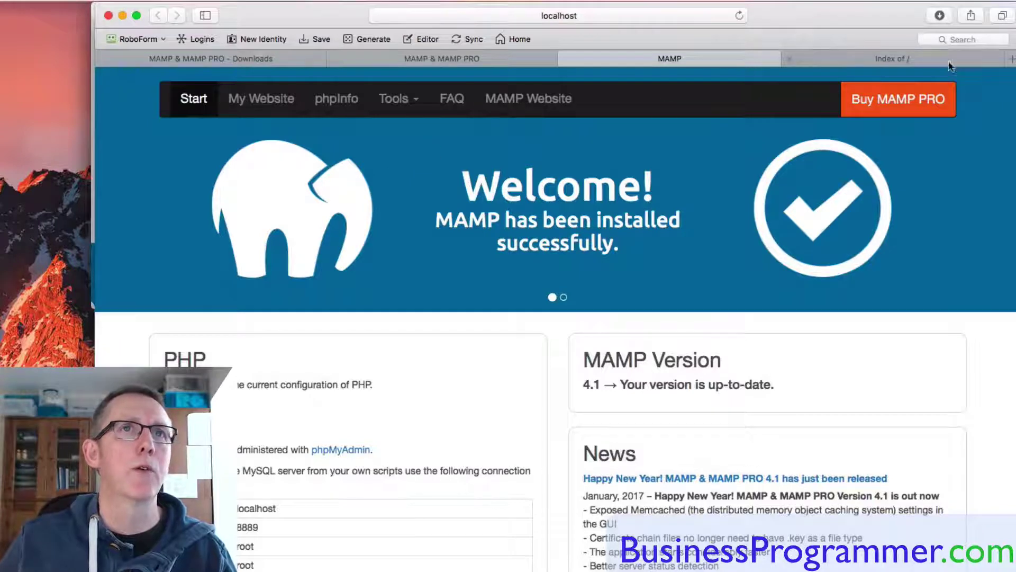
left_click(1011, 59)
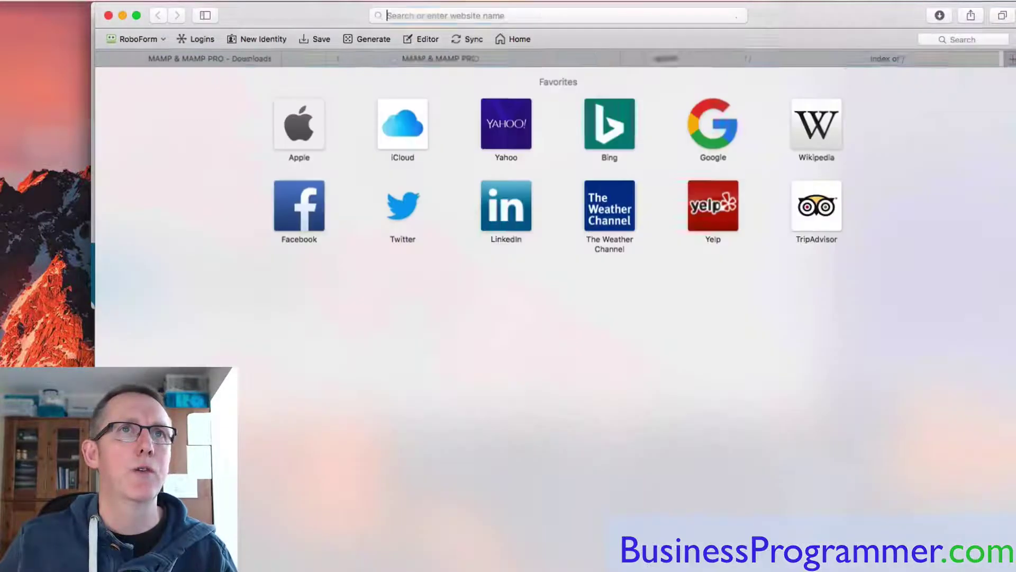
left_click(659, 60)
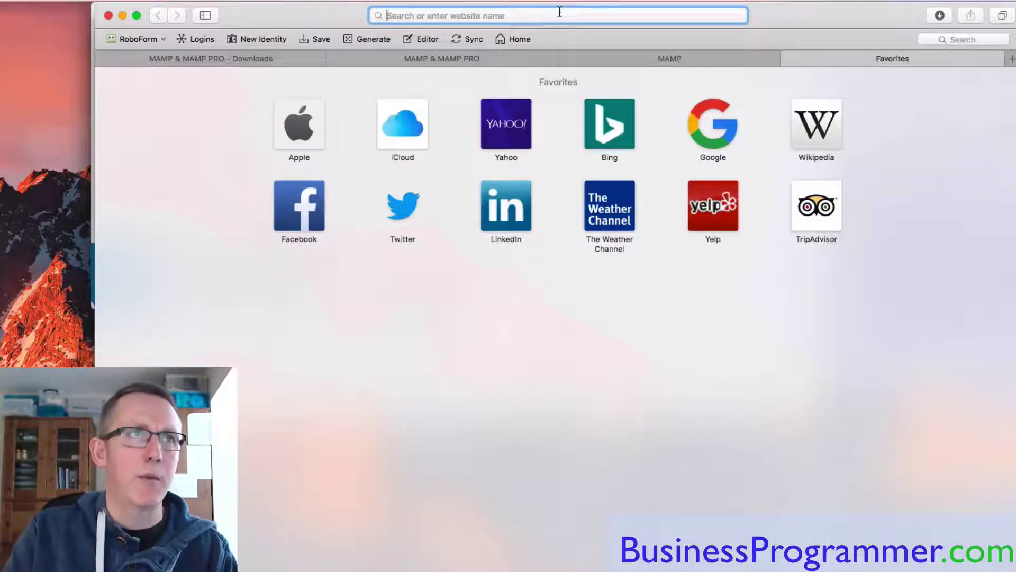
type("localhost")
key("Return")
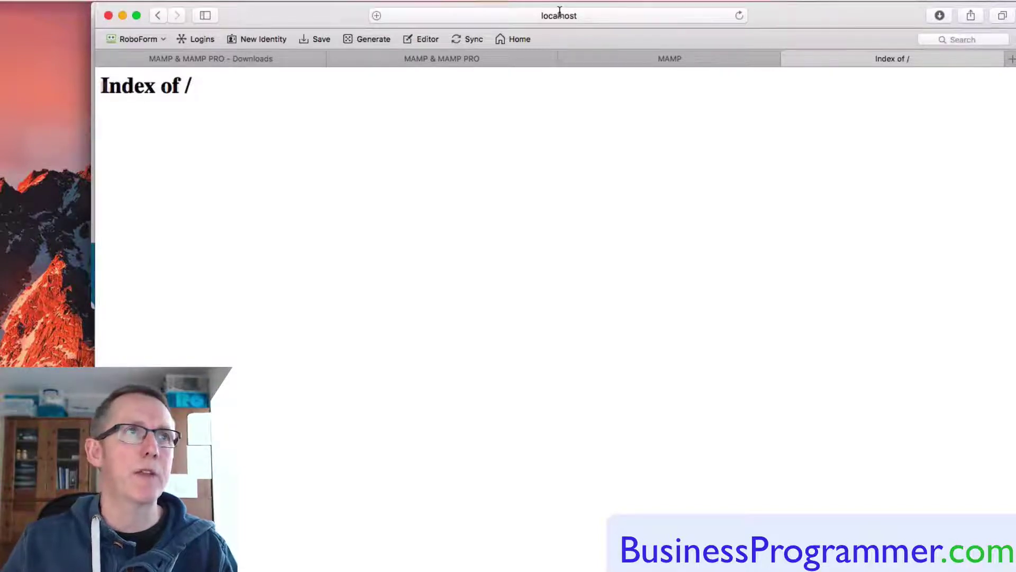
left_click(526, 40)
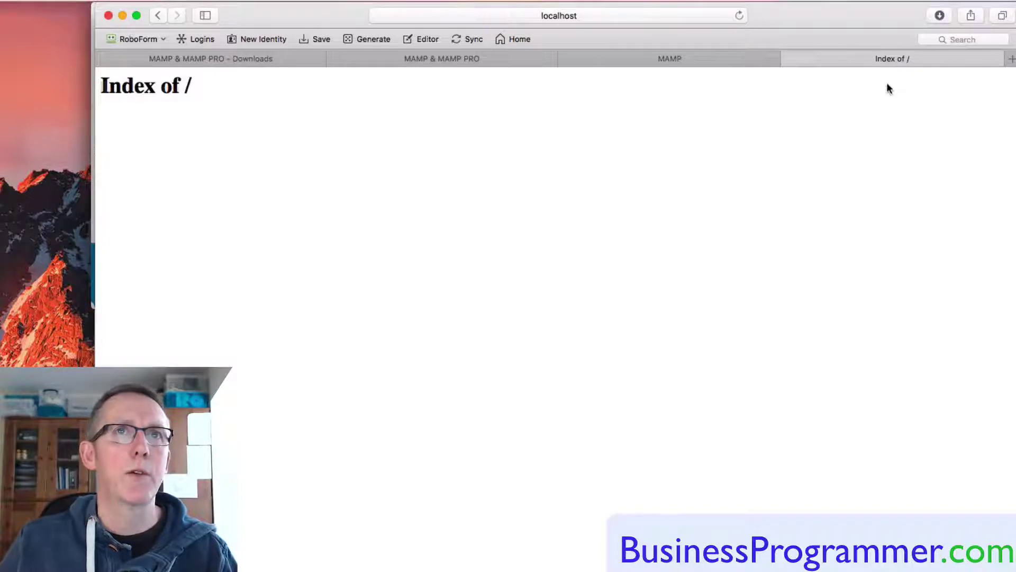
Step: Download the FileZilla Client for Mac OS X from filezilla-project.org in a new browser tab
left_click(1012, 59)
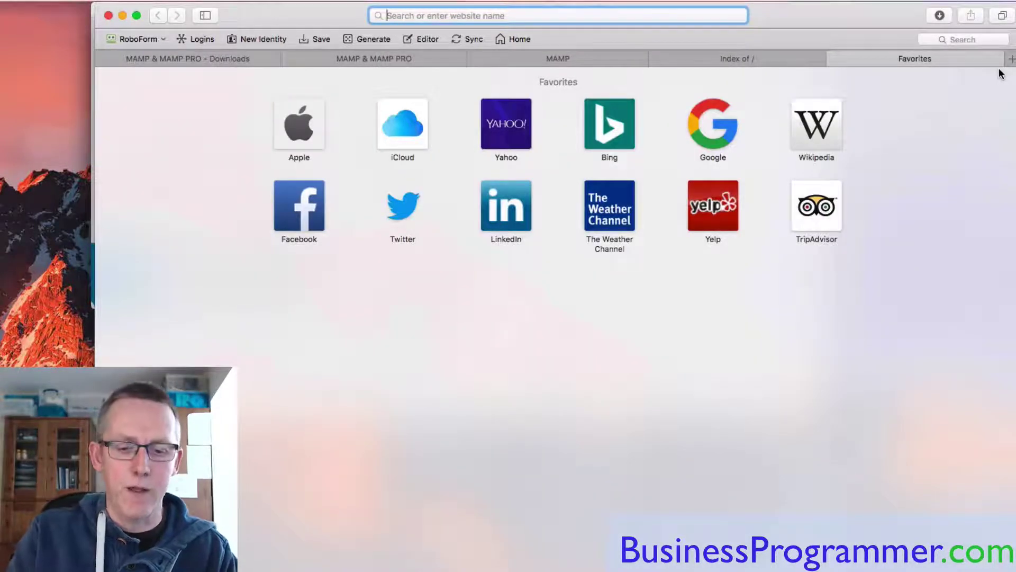
type("file")
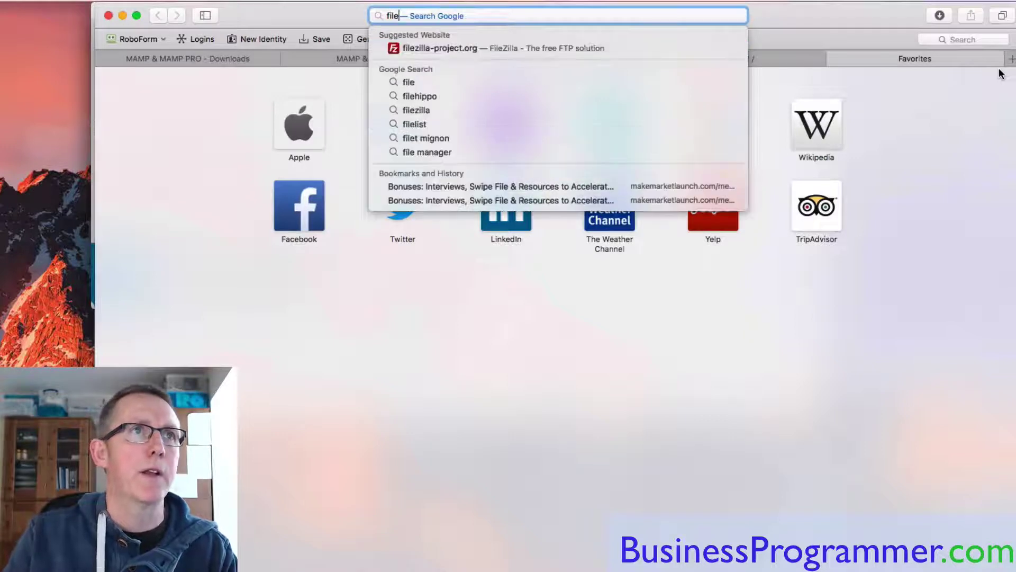
key("Down")
key("Return")
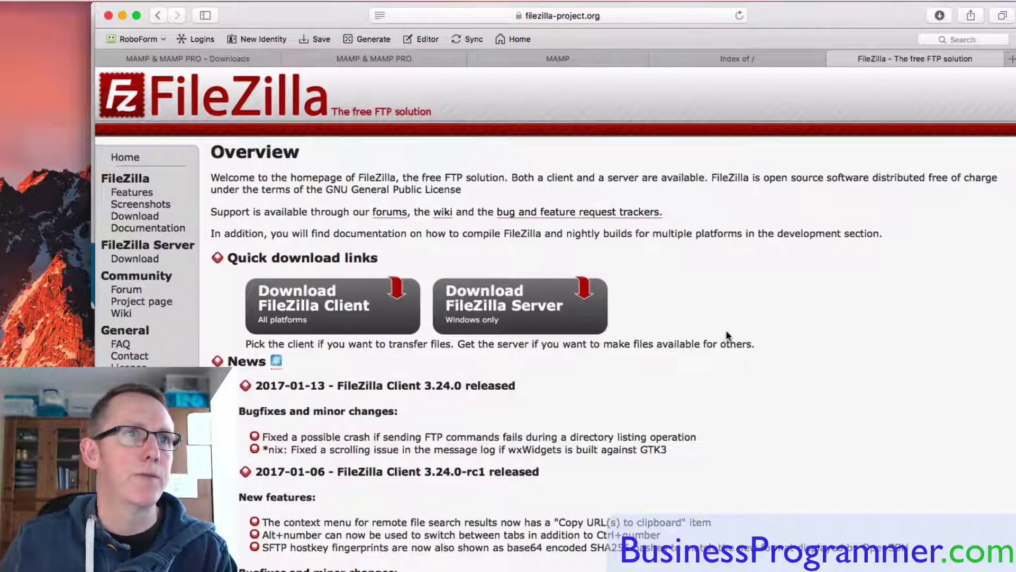
left_click(360, 321)
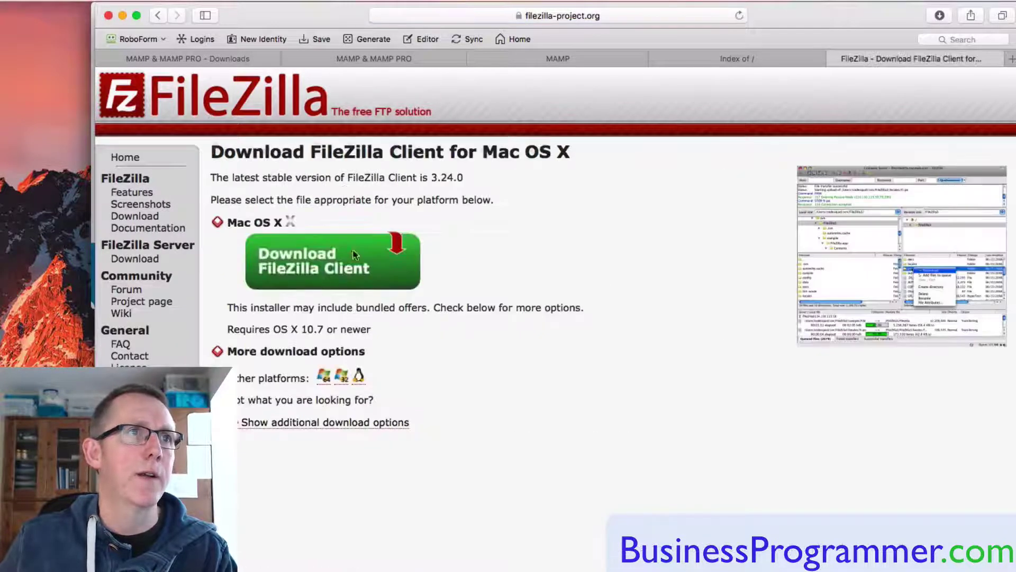
left_click(326, 266)
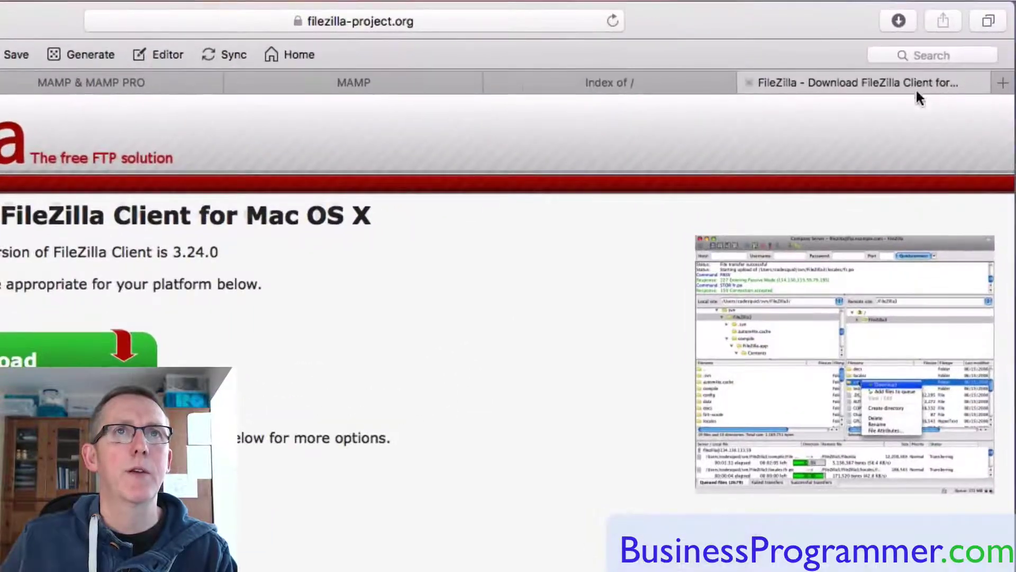
Step: Locate the downloaded FileZilla-Installer.app in the Downloads folder and launch it, allowing it to open
left_click(899, 20)
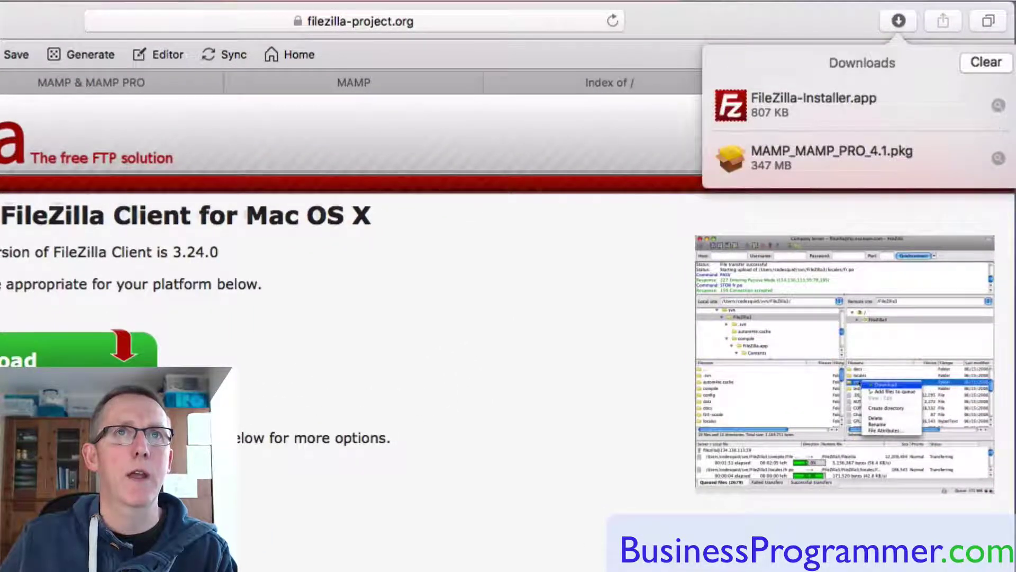
left_click(999, 107)
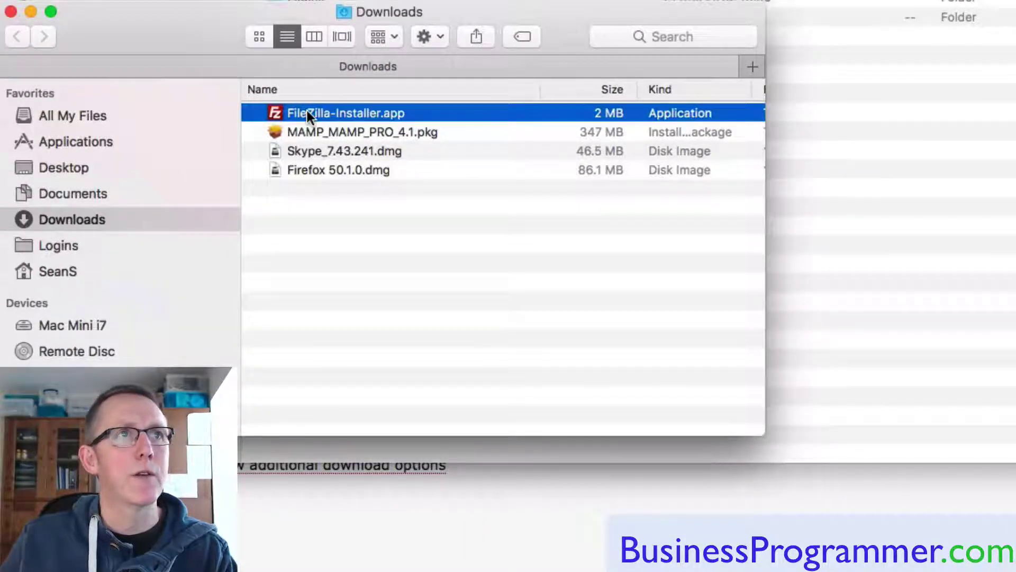
left_click(307, 112)
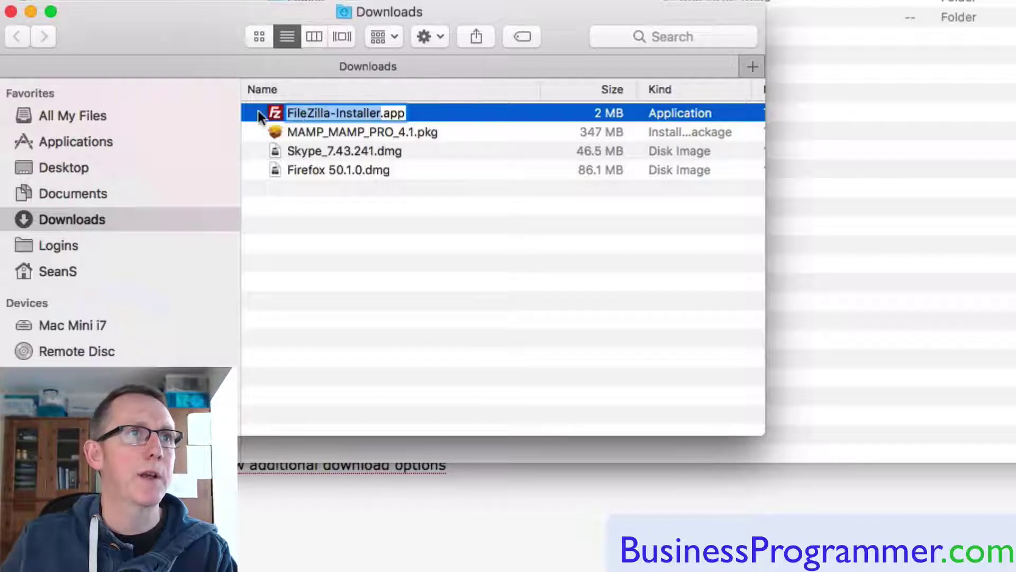
left_click(278, 113)
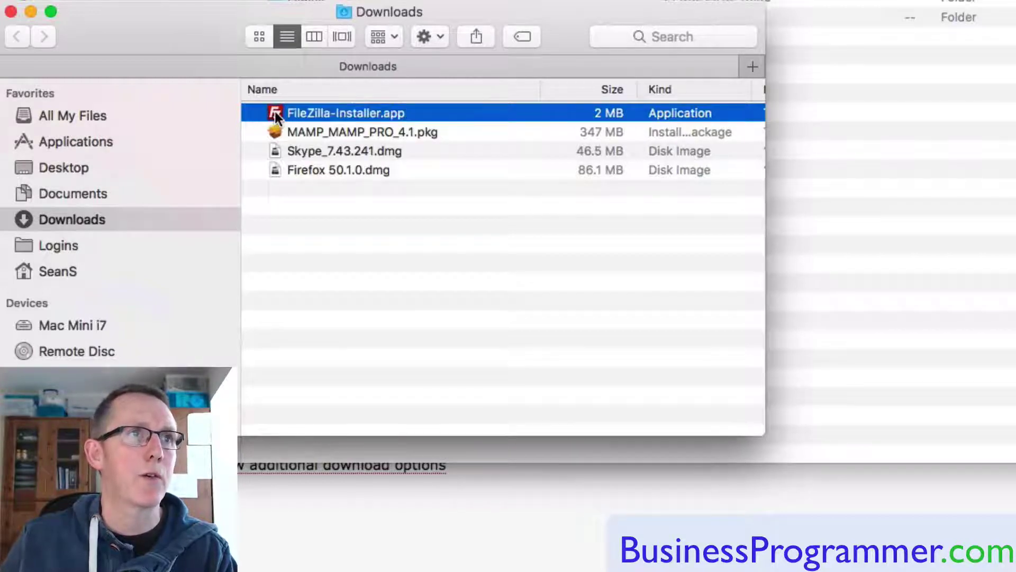
double_click(276, 111)
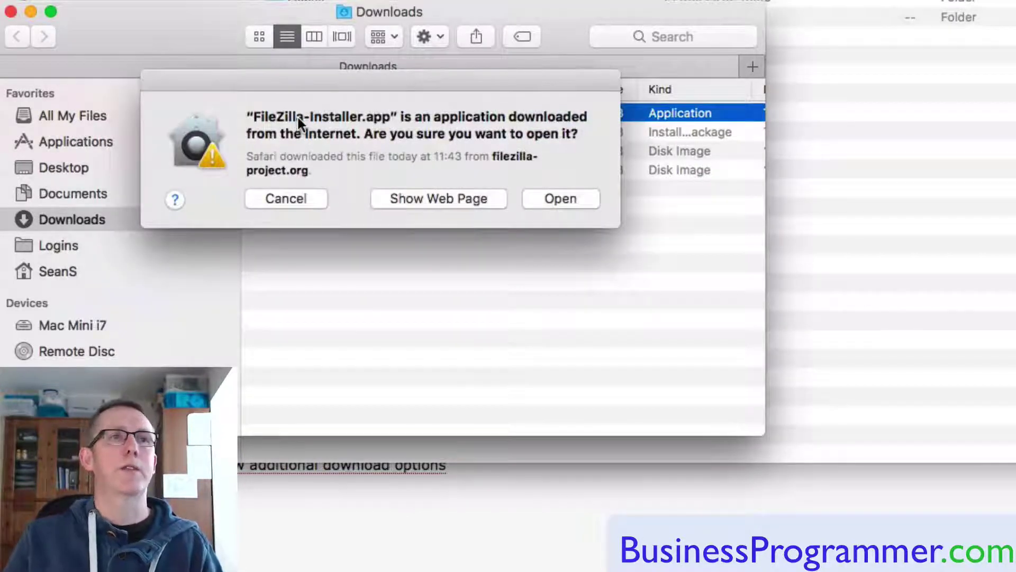
left_click(571, 198)
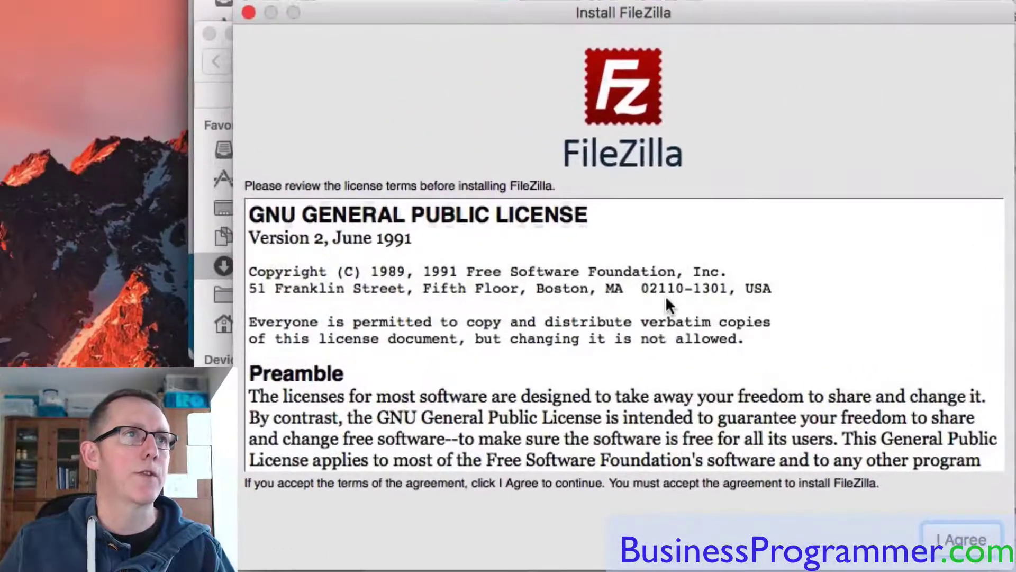
Step: Install FileZilla, accepting the licence and declining the Yahoo offer, and dismiss the welcome dialog
left_click(815, 500)
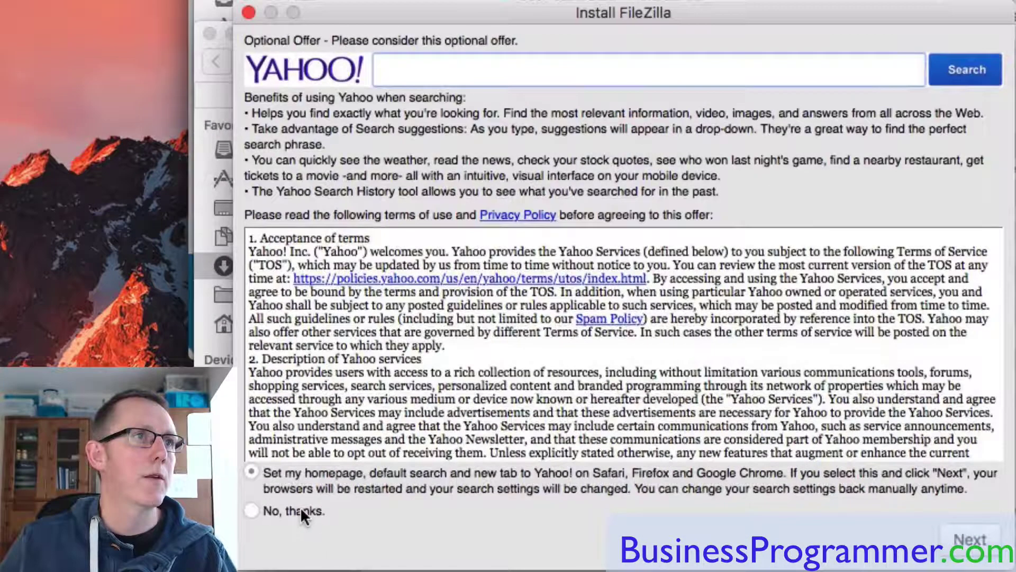
left_click(300, 511)
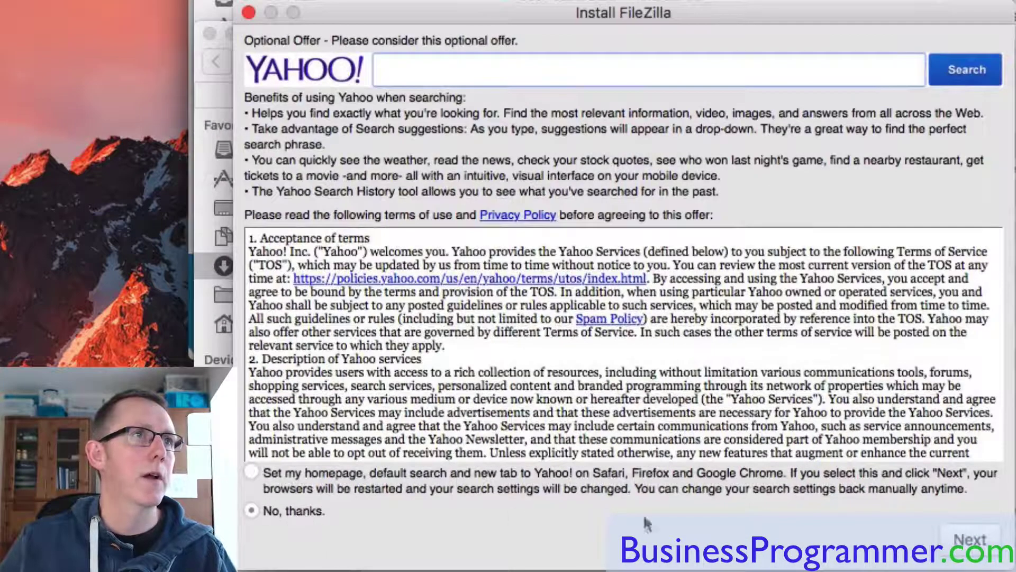
left_click(966, 545)
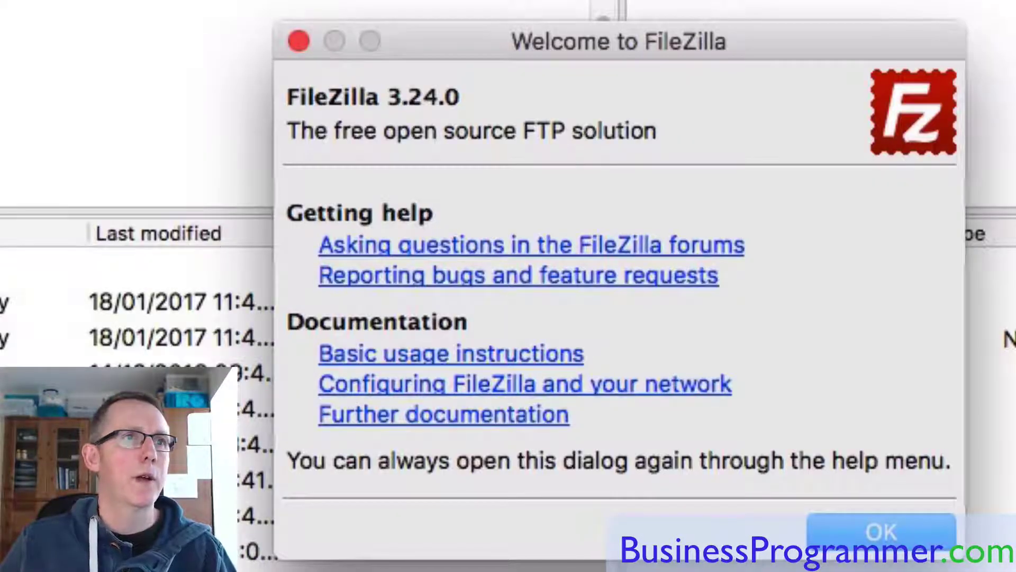
left_click(872, 516)
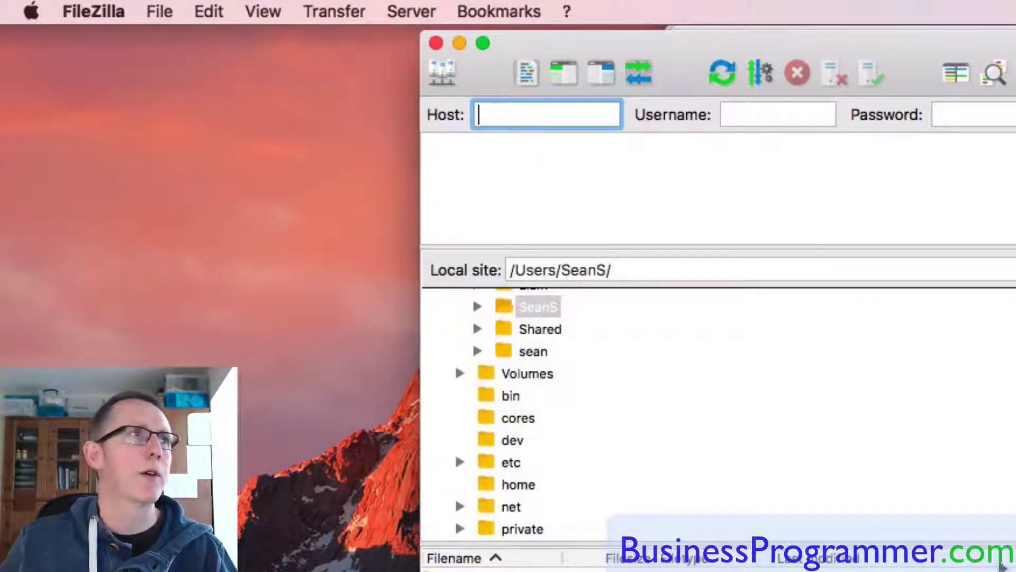
Step: Create a new site entry named businessprogrammer.com under My Sites in FileZilla's Site Manager
left_click(159, 11)
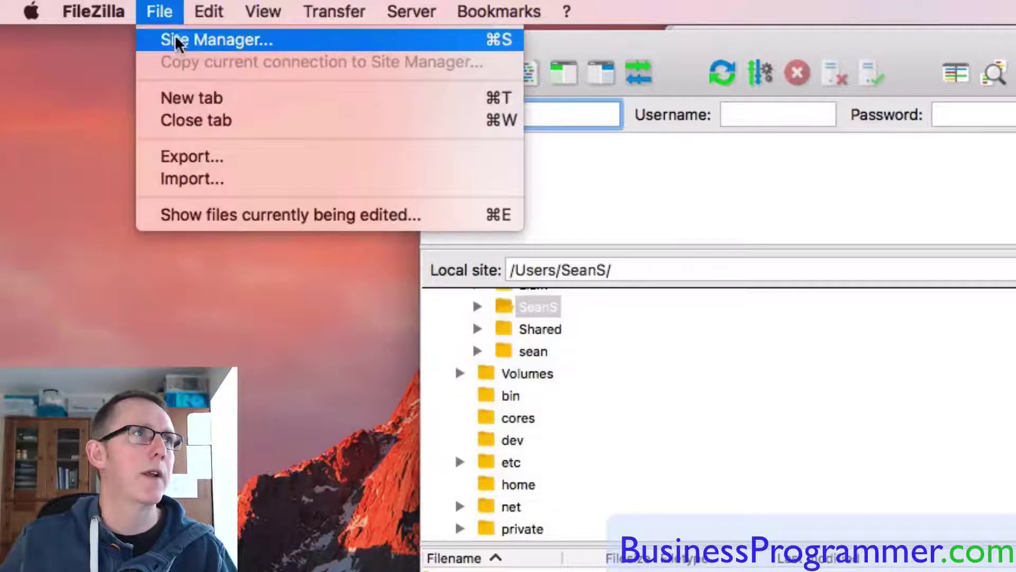
left_click(233, 40)
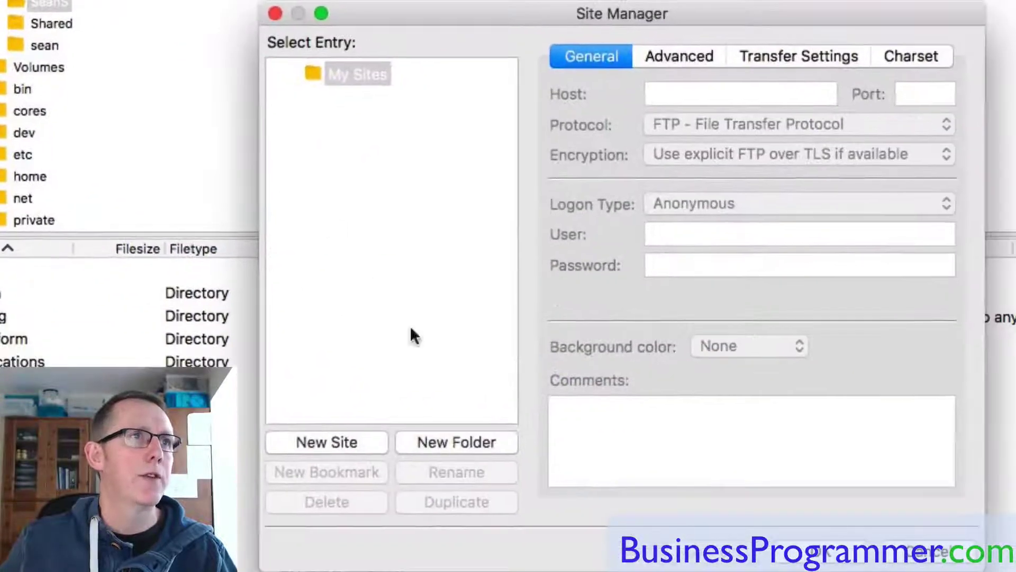
left_click(338, 437)
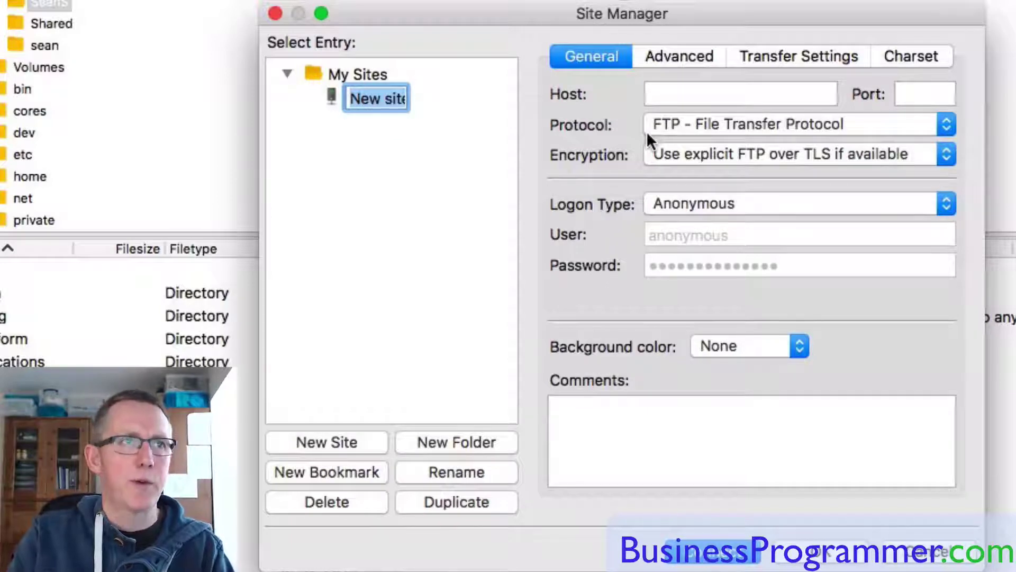
type("business")
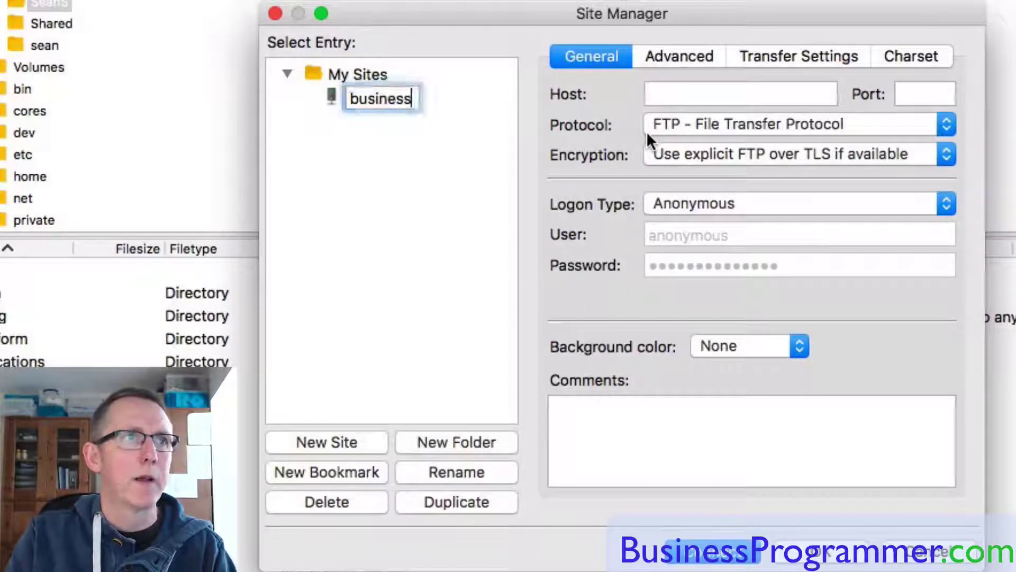
type("programmer.com")
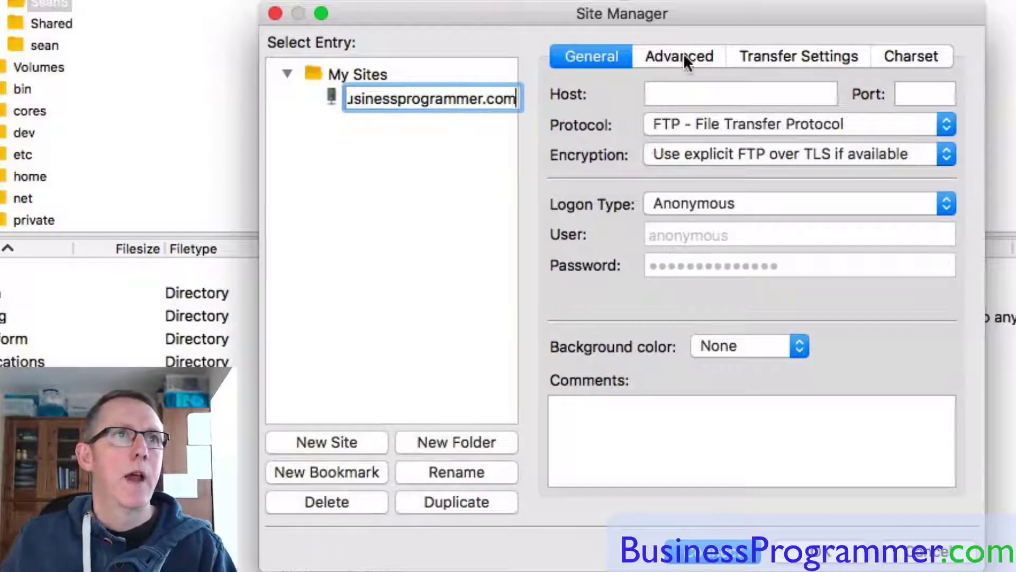
left_click(741, 96)
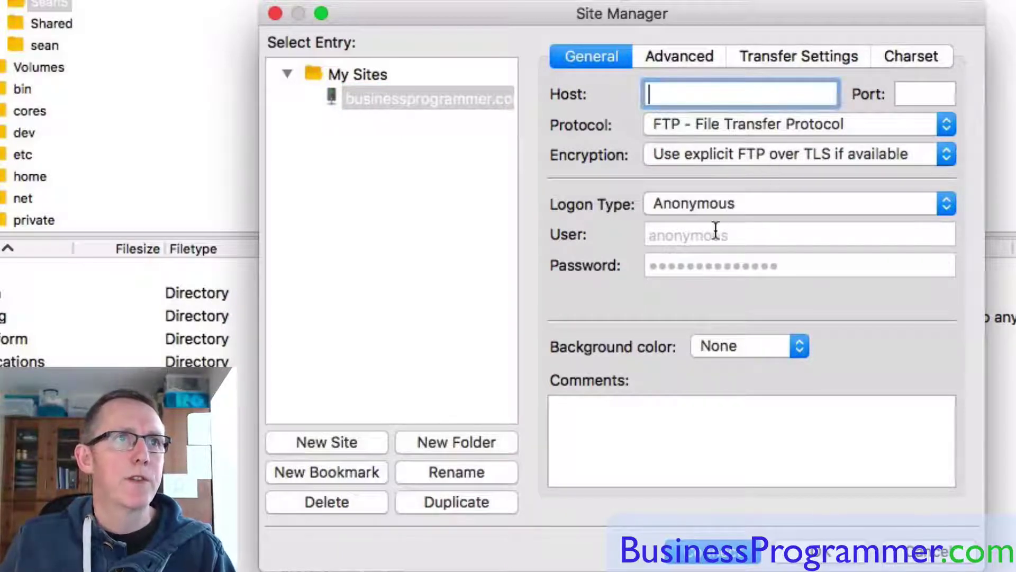
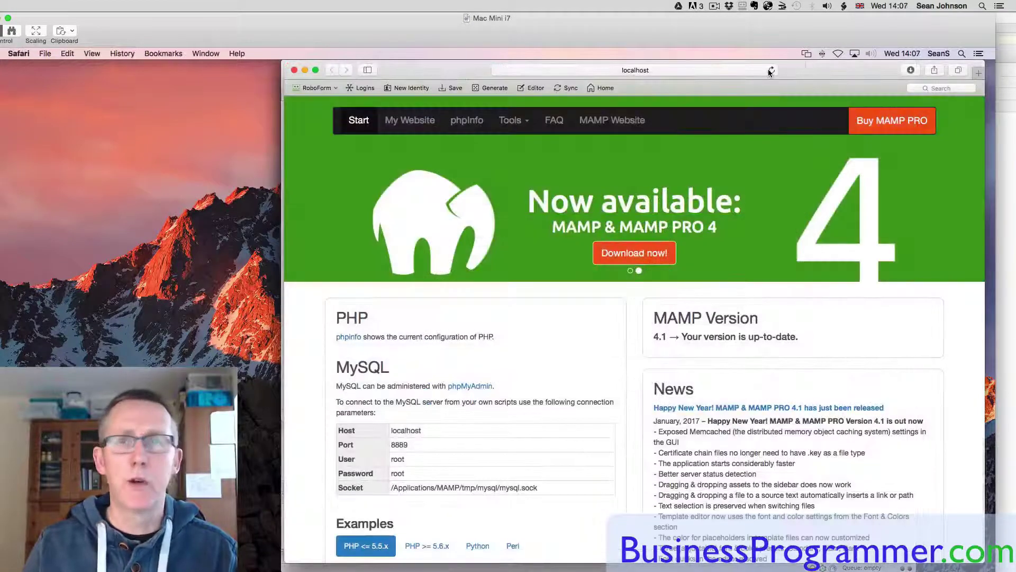
Step: Check the full address of the MAMP start page in Safari and open phpMyAdmin from it
left_click(731, 74)
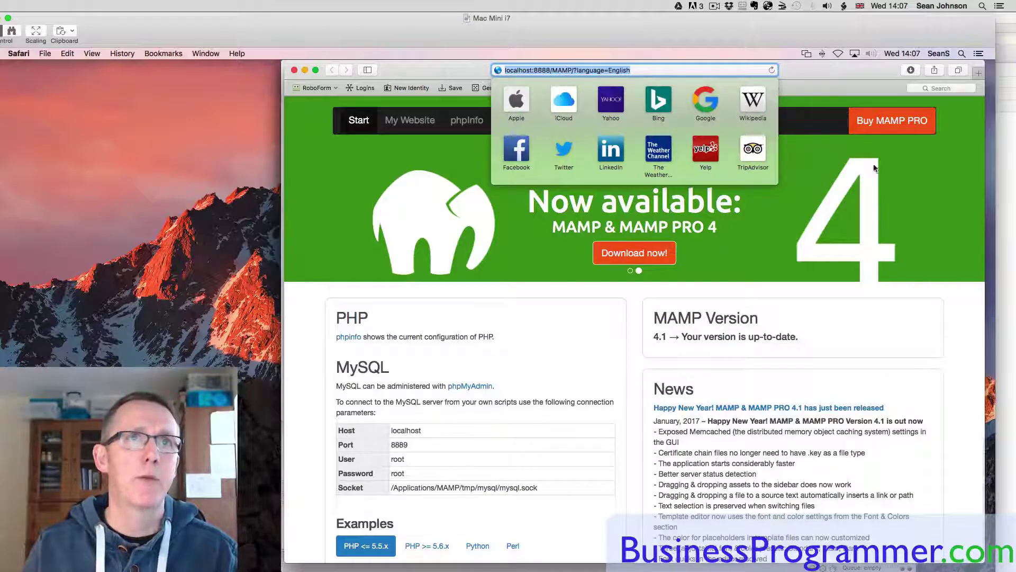
left_click(931, 169)
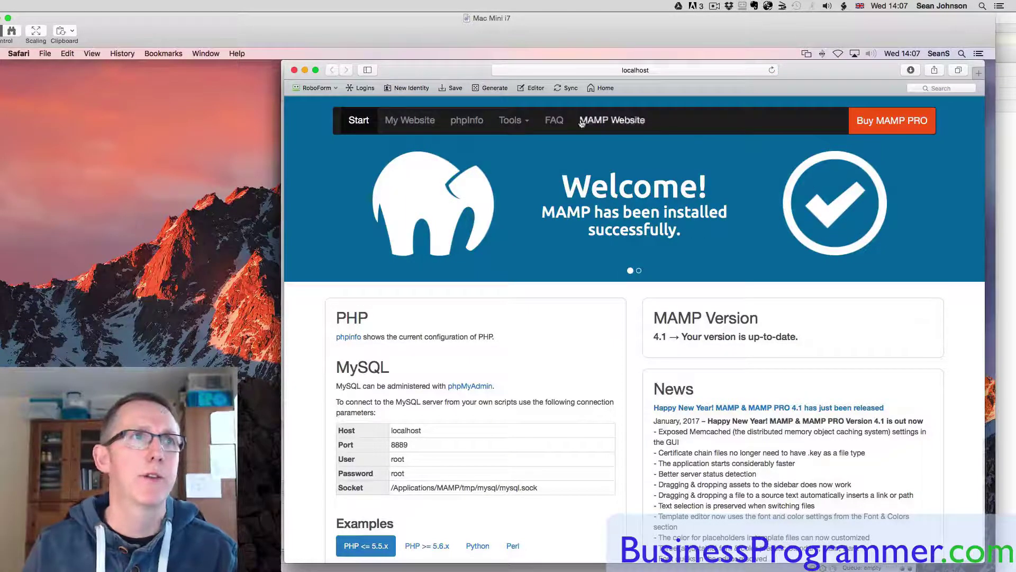
left_click(527, 122)
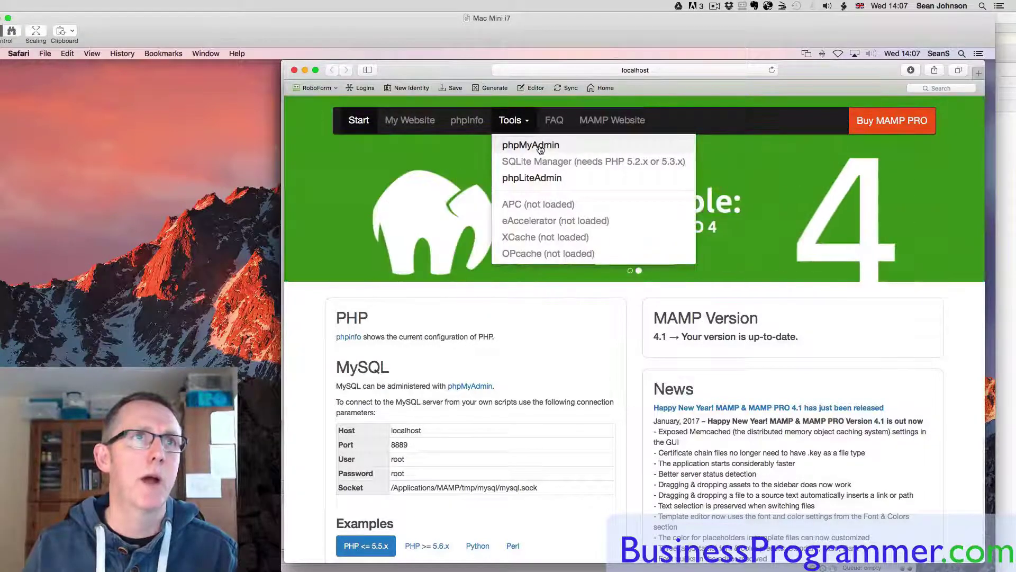
left_click(540, 150)
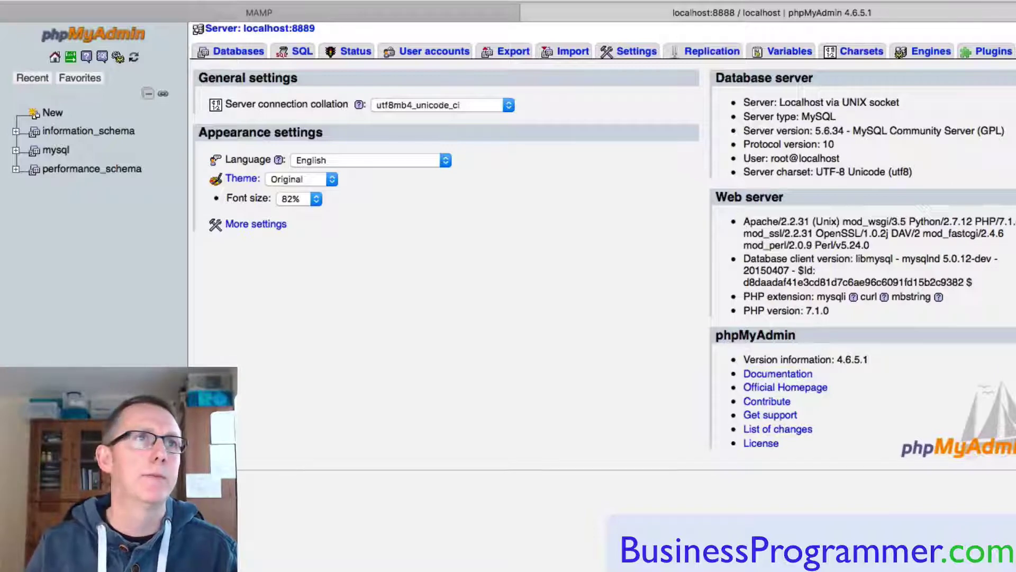
Step: Create a new database named bpBackup in phpMyAdmin with the default collation
left_click(104, 112)
type("b")
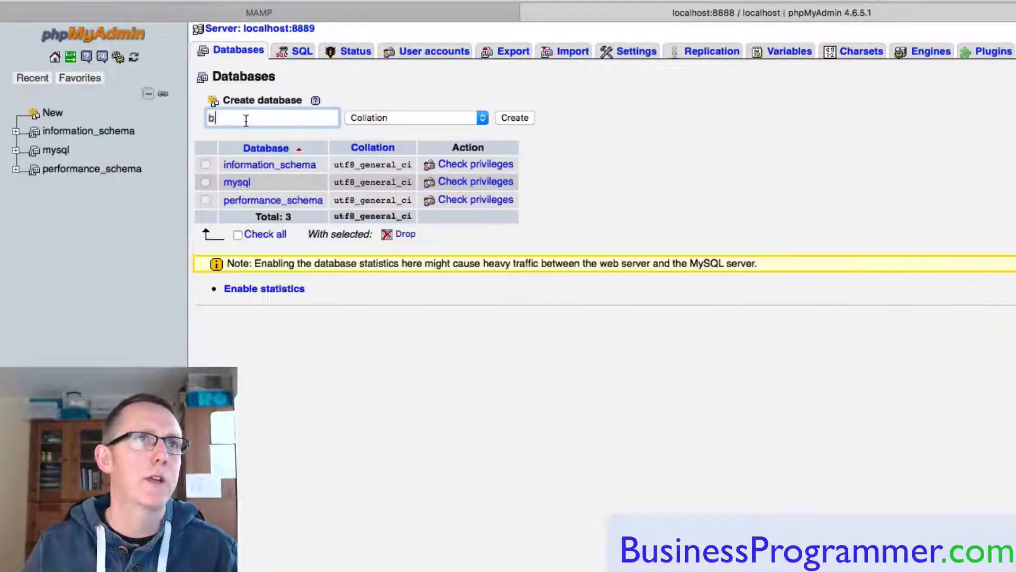
type("pBackUp")
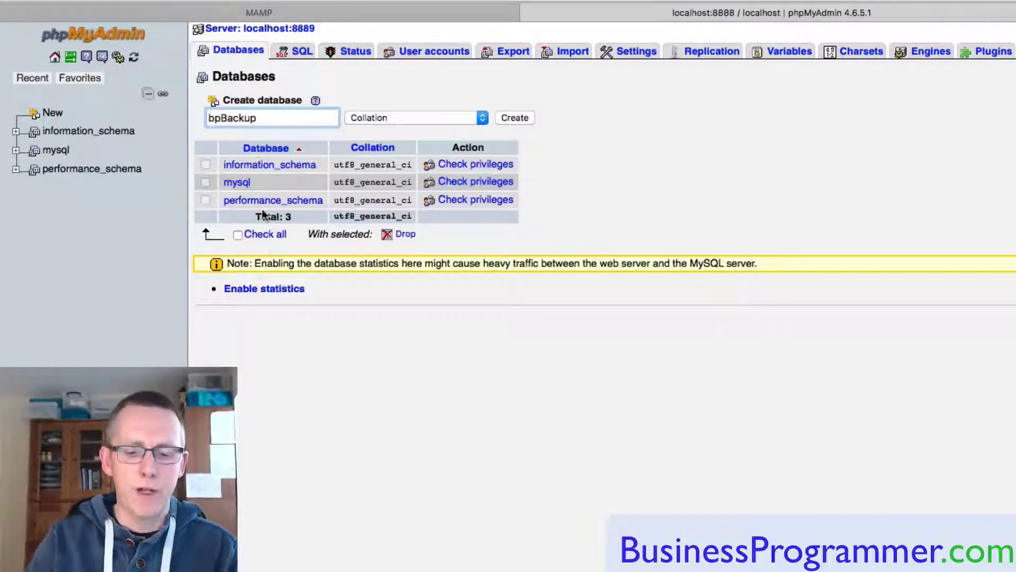
left_click(514, 118)
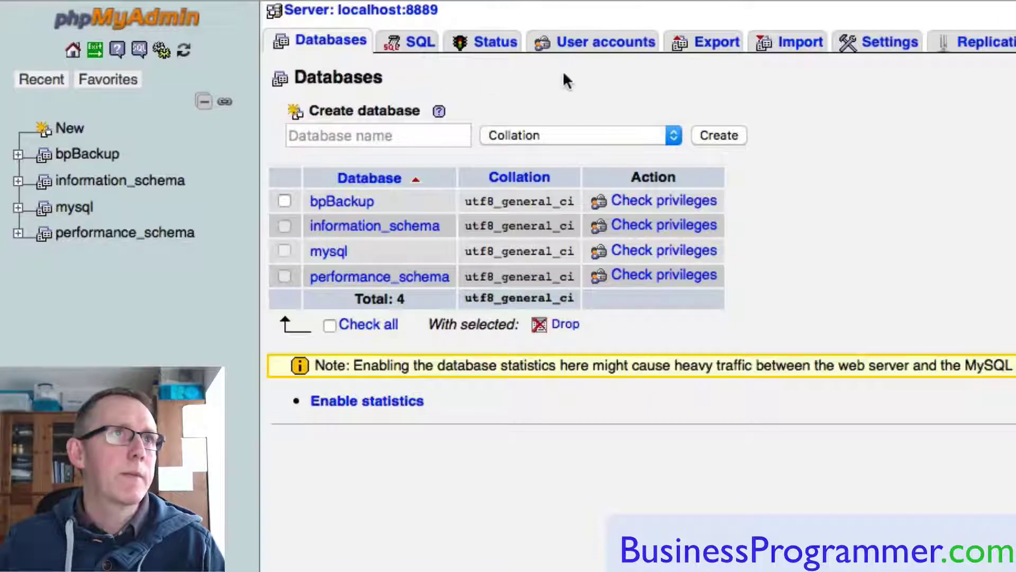
Step: Start a new MySQL user account named bpUser with the host name set to Local (localhost)
left_click(612, 49)
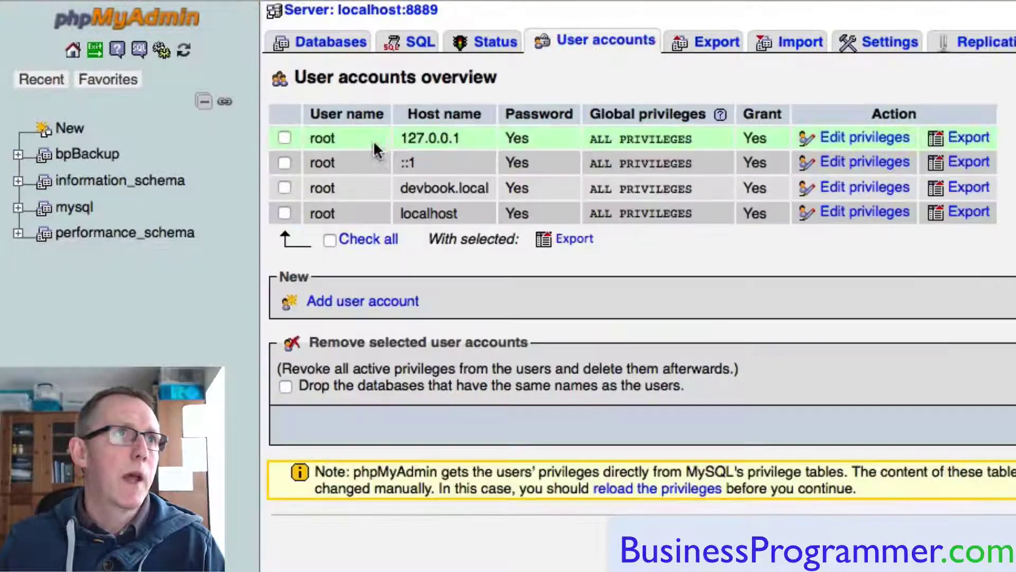
left_click(365, 301)
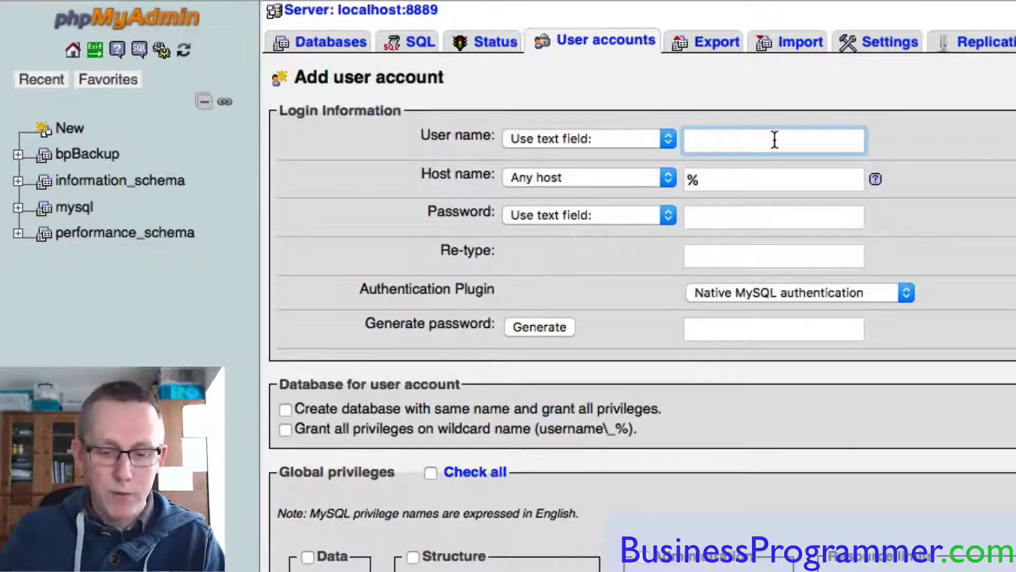
type("bpUser")
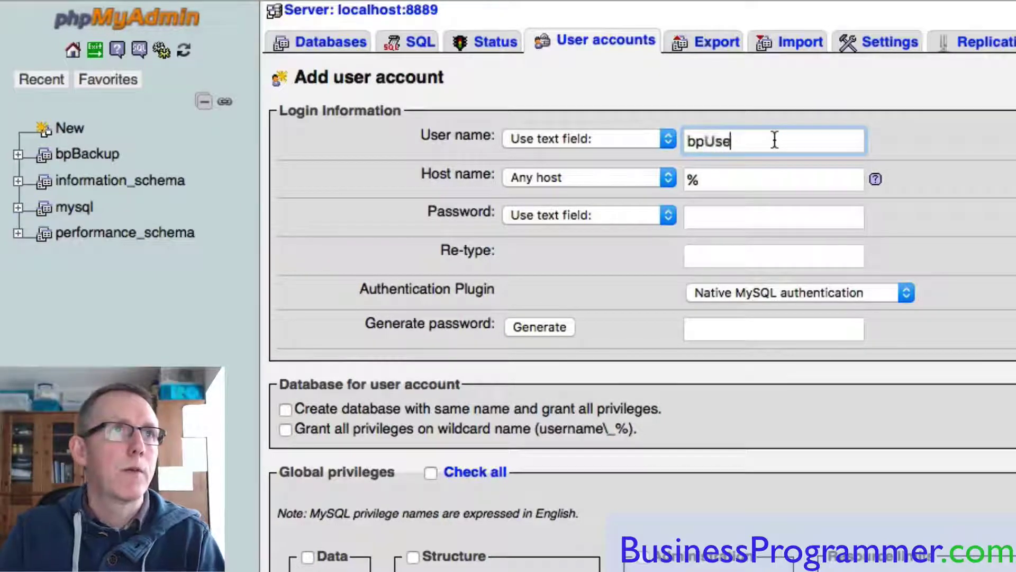
left_click(627, 184)
left_click(615, 196)
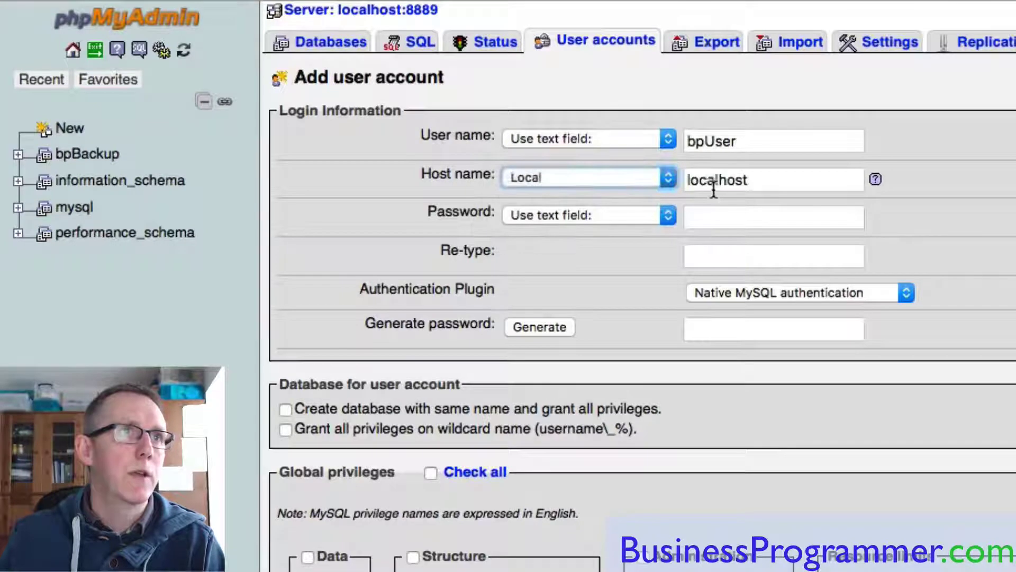
Step: Enter and re-enter the account password for bpUser and create the user without global privileges
left_click(748, 220)
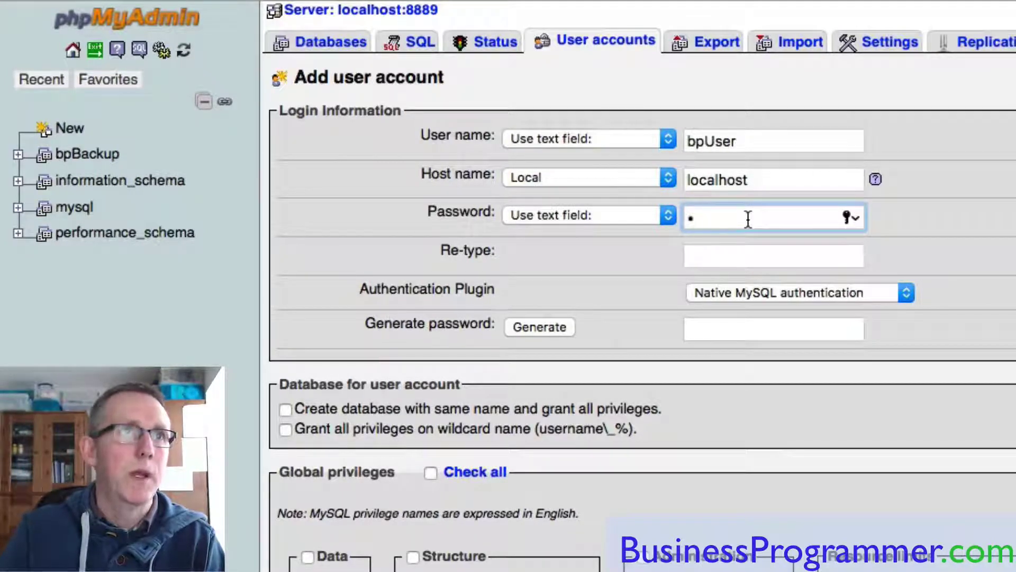
key("BackSpace")
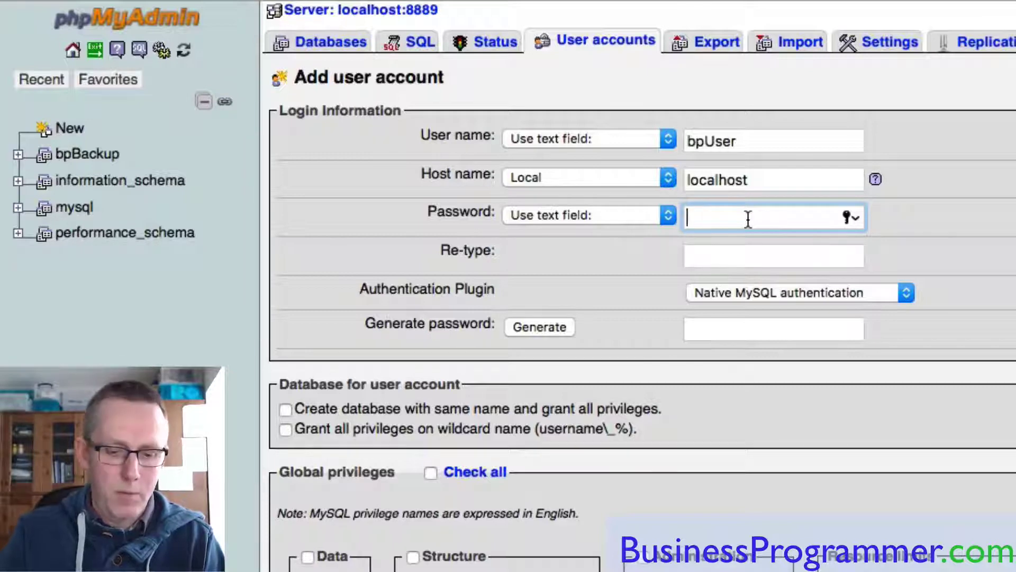
type("••••••")
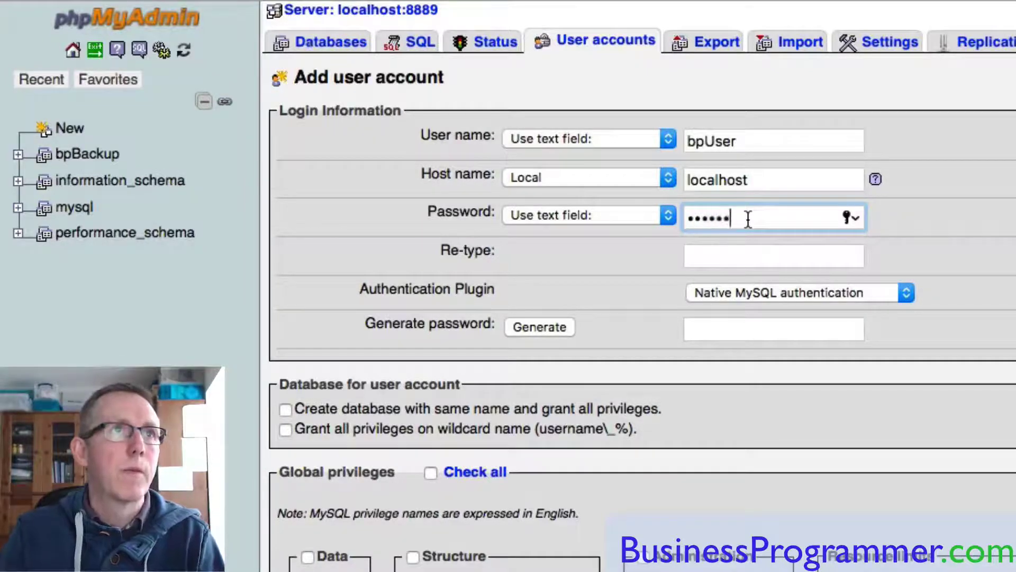
left_click(742, 258)
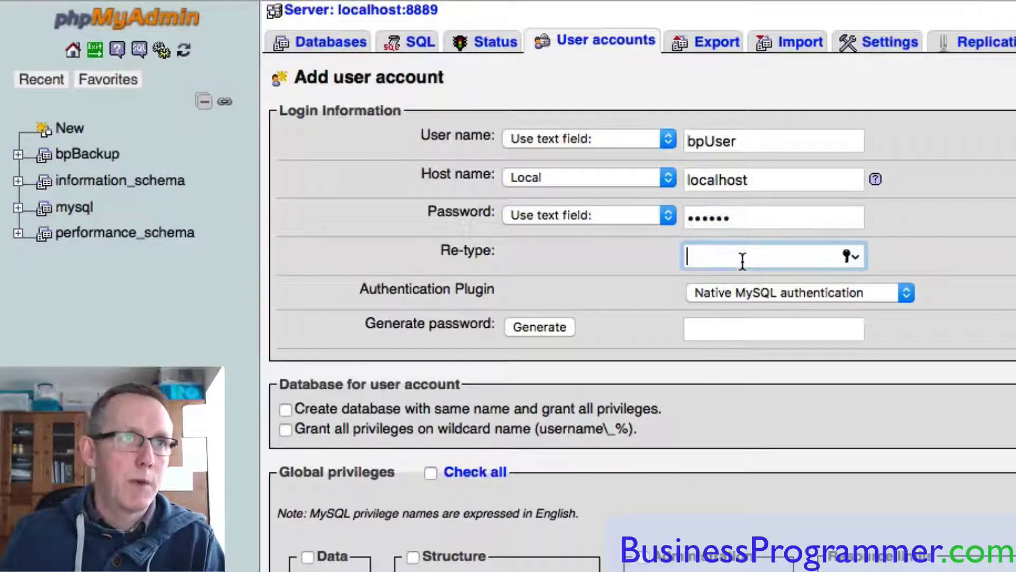
type("••••••")
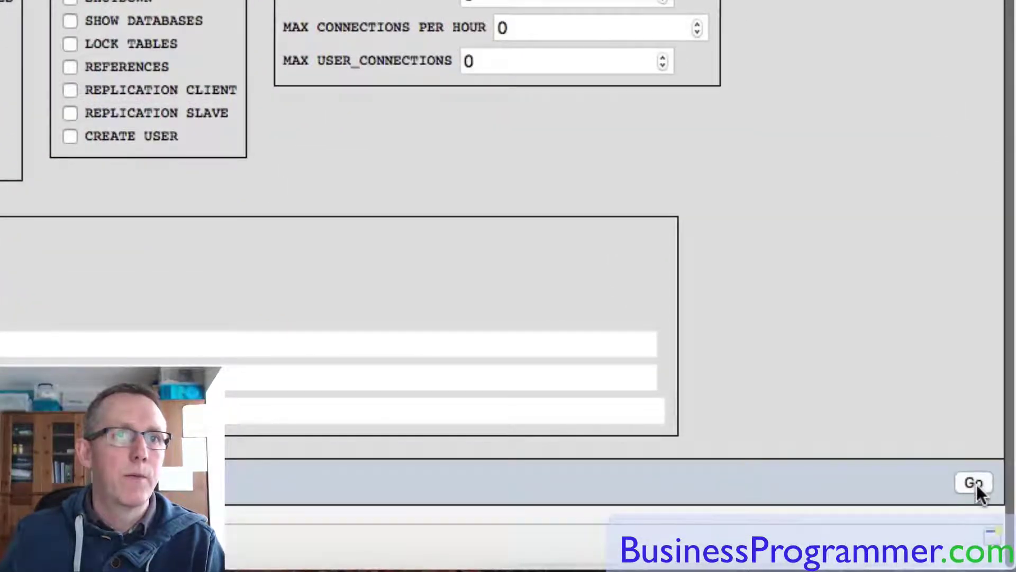
left_click(974, 483)
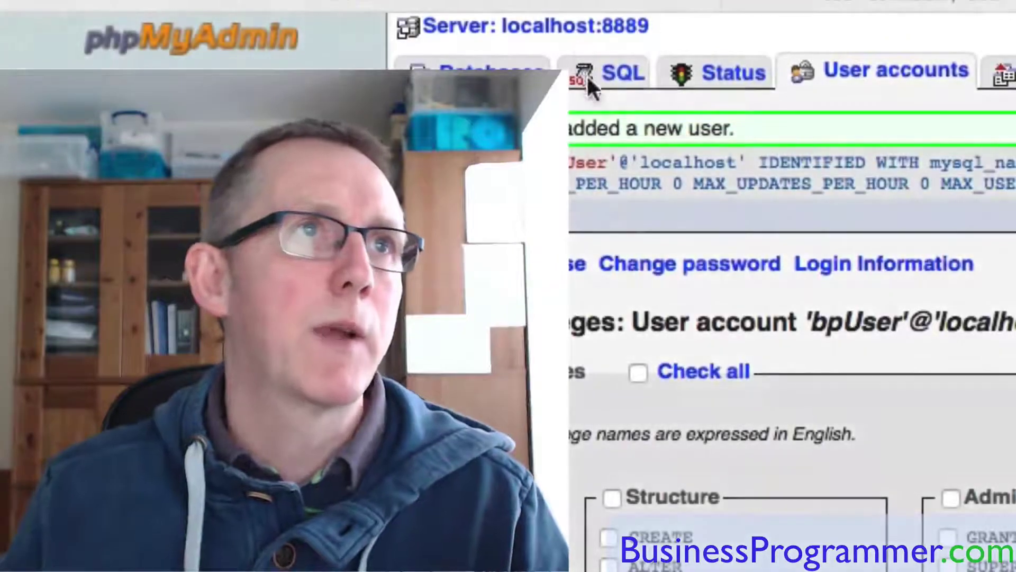
Step: Begin a server-level SQL query with grant all PRIVILEGES on `bpBackup`.*
left_click(624, 74)
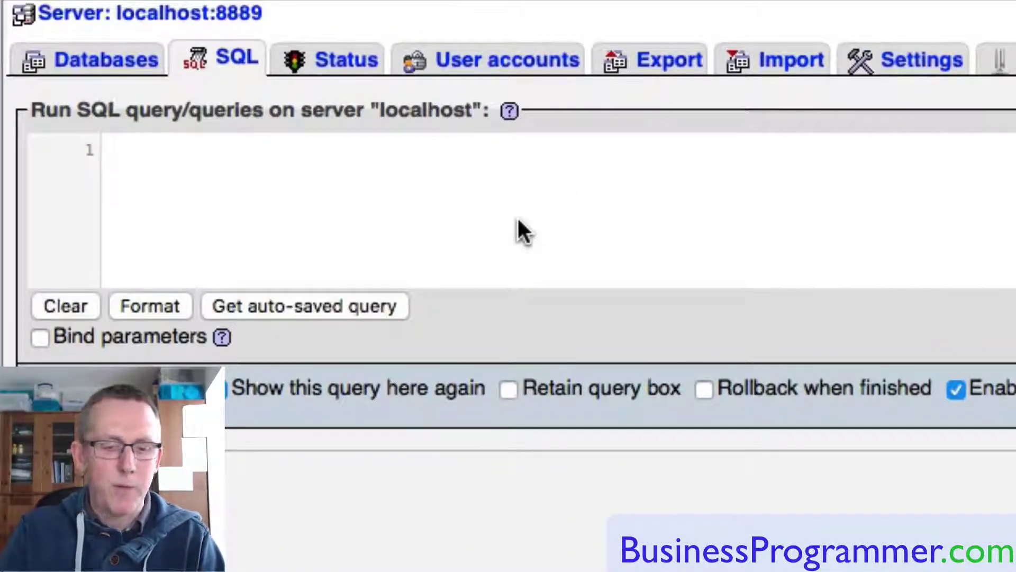
type("grant all pri")
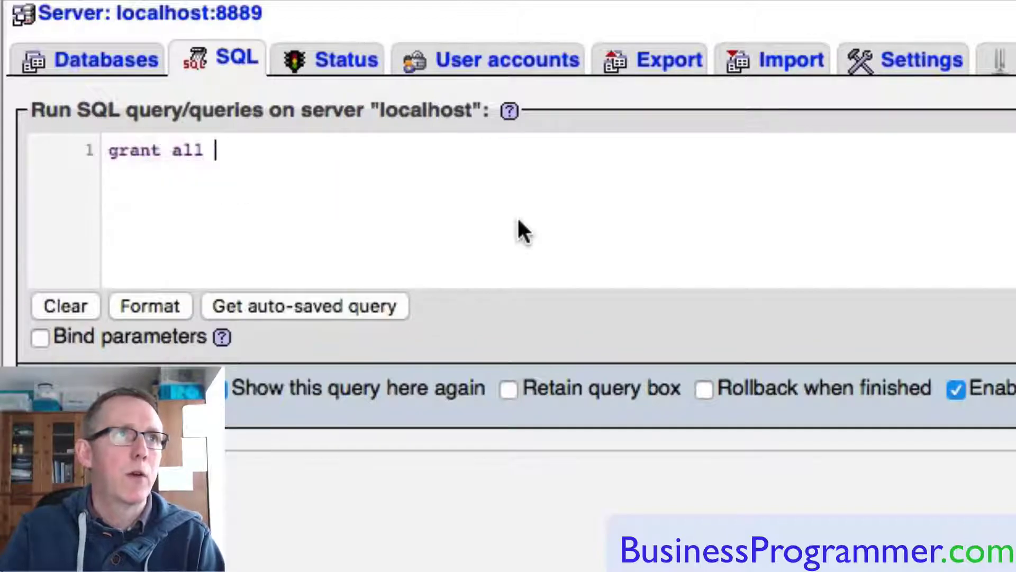
key("Down")
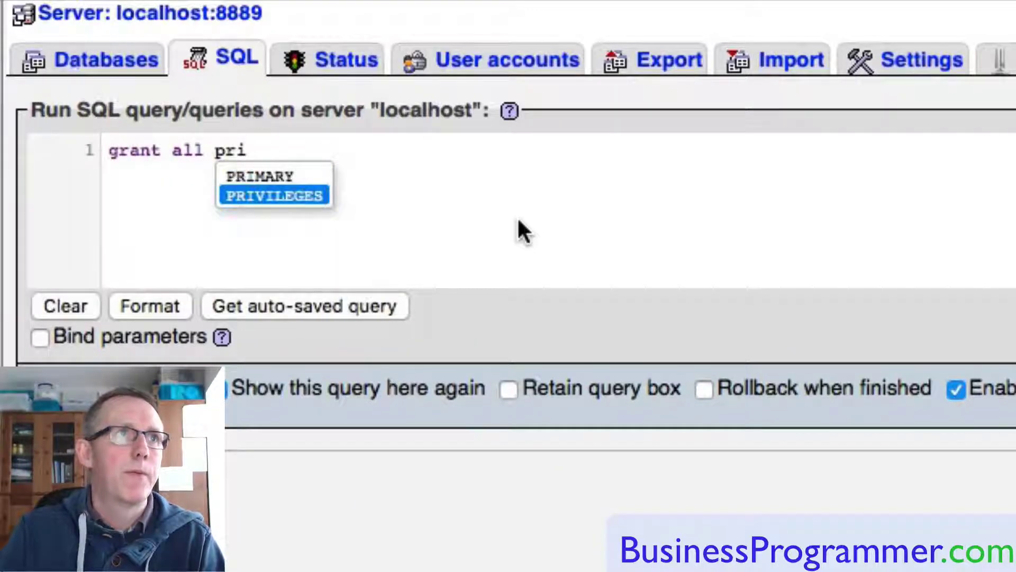
key("Return")
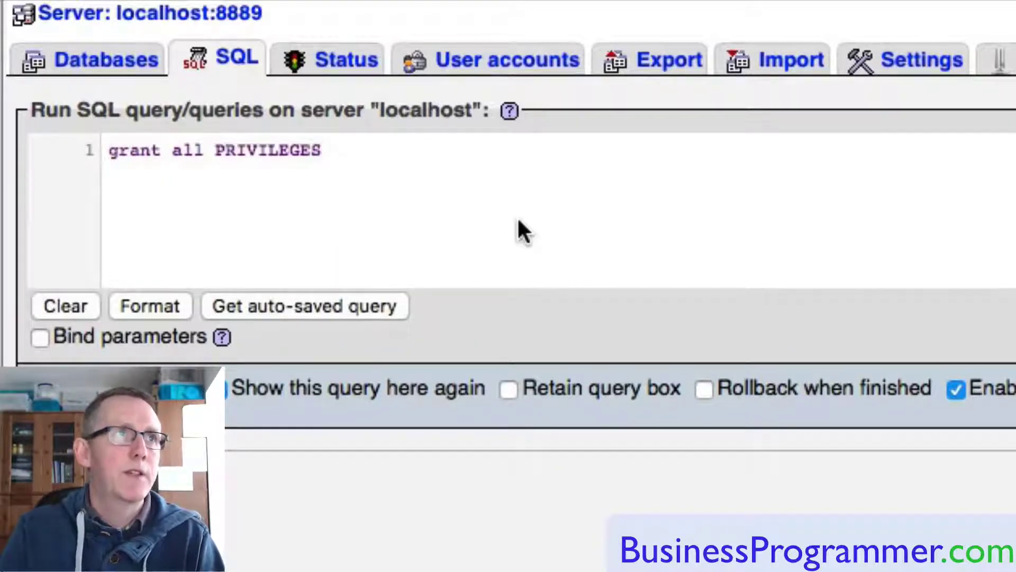
type("``")
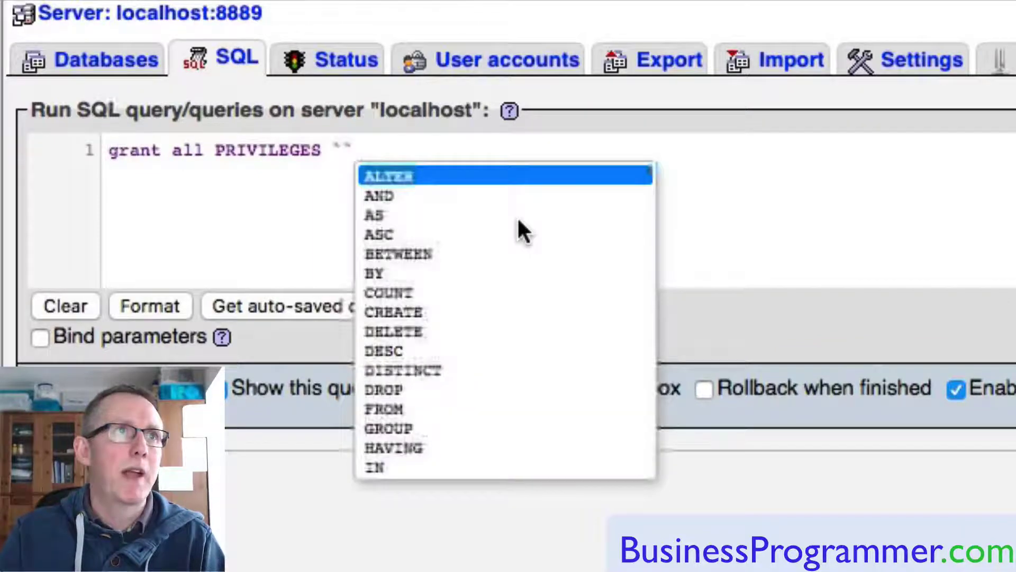
key("Escape")
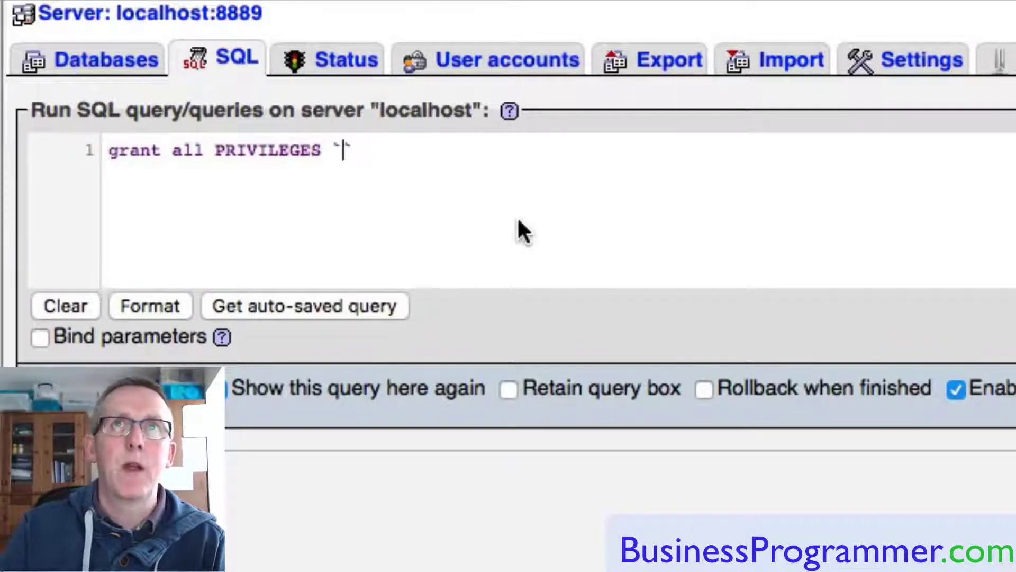
key("Left")
type("on")
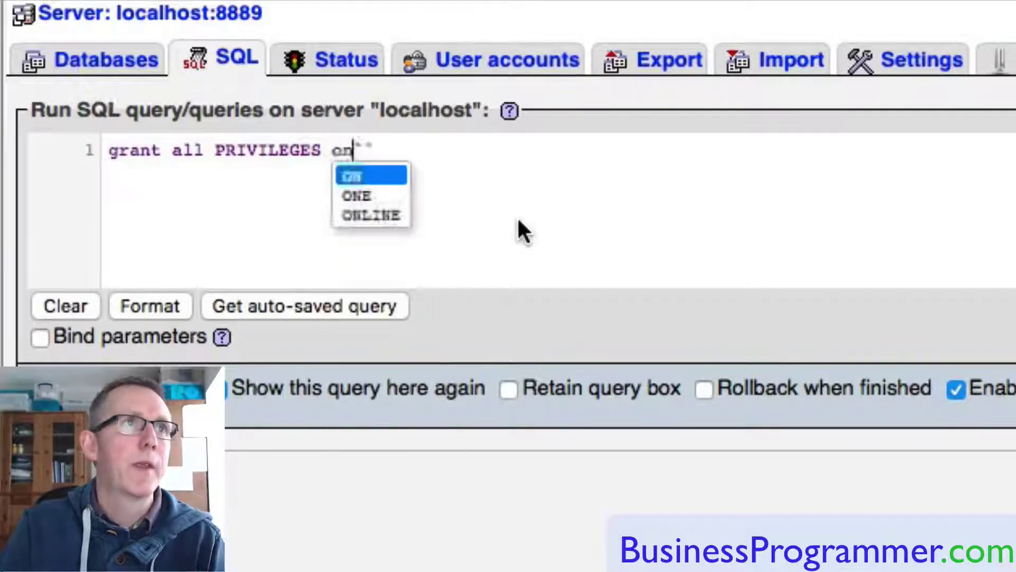
key("Right")
type("b")
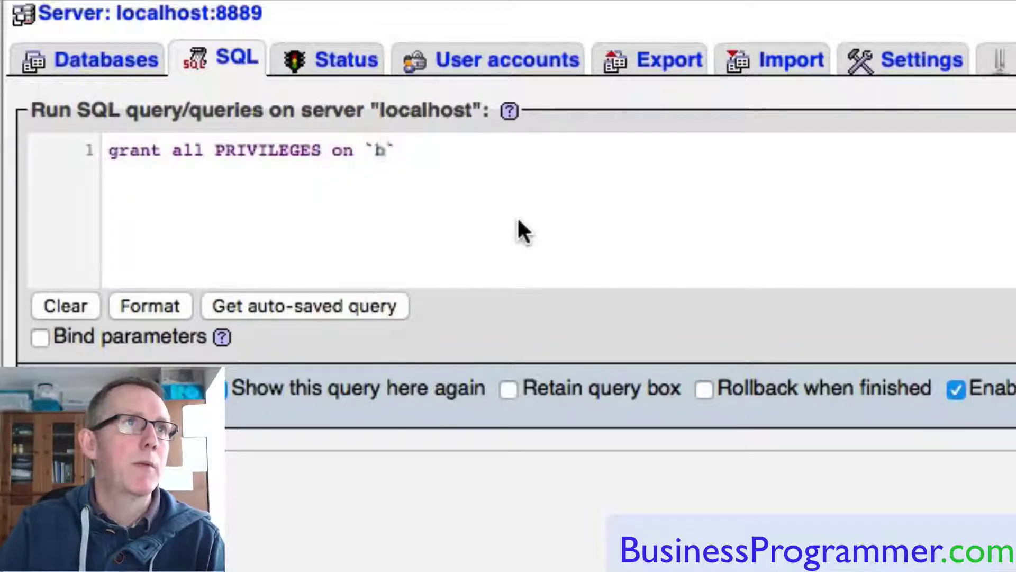
type("pBackup")
key("Right")
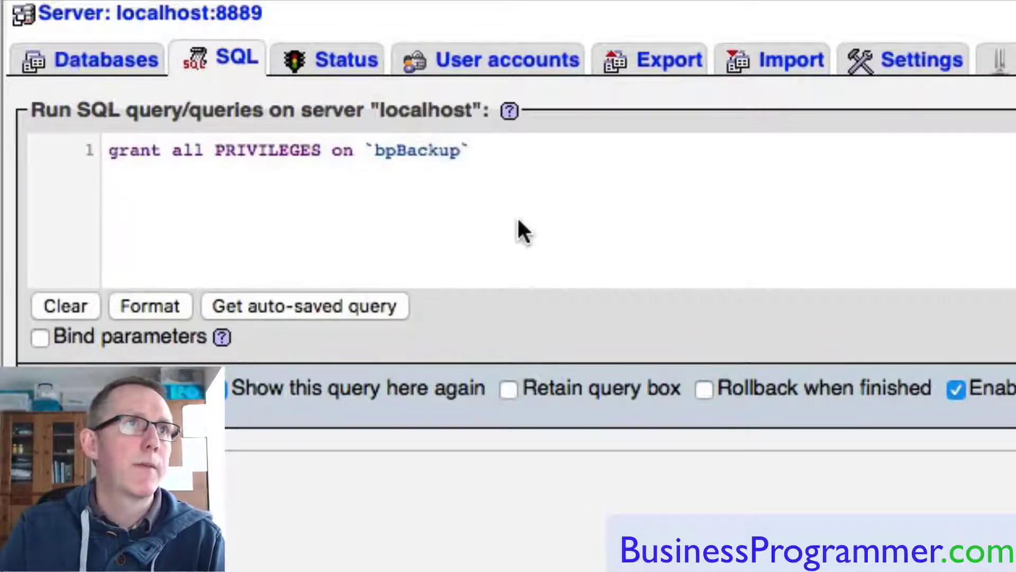
type(".*")
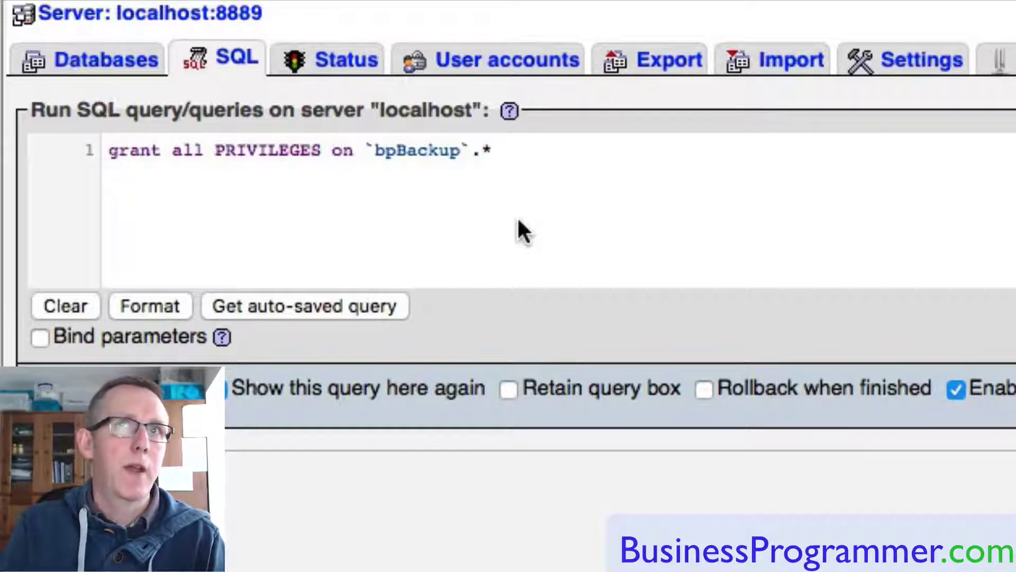
Step: Extend the grant query with to `bpUser`, enclosing the user name in backticks
type(" to")
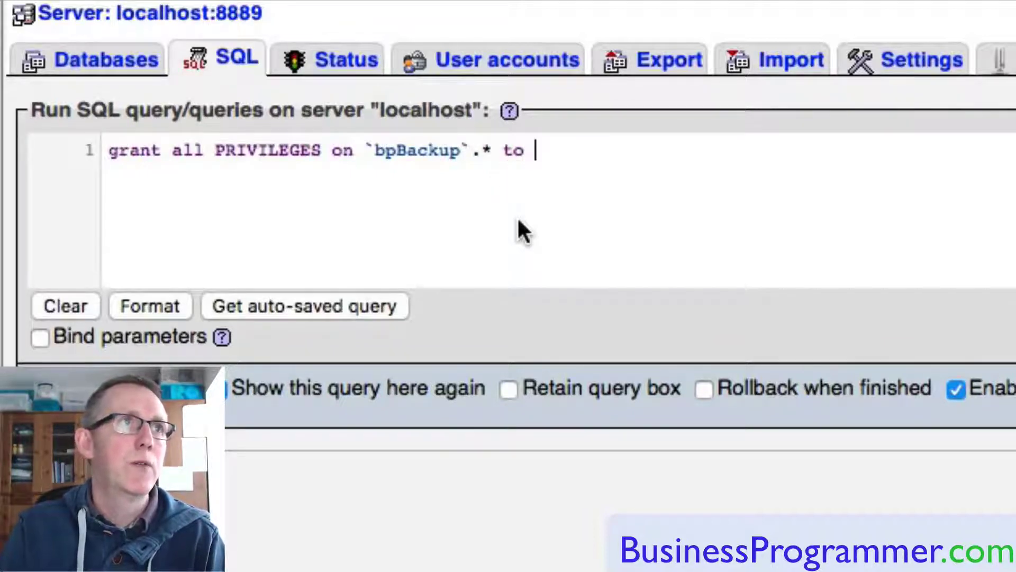
type("bpUser")
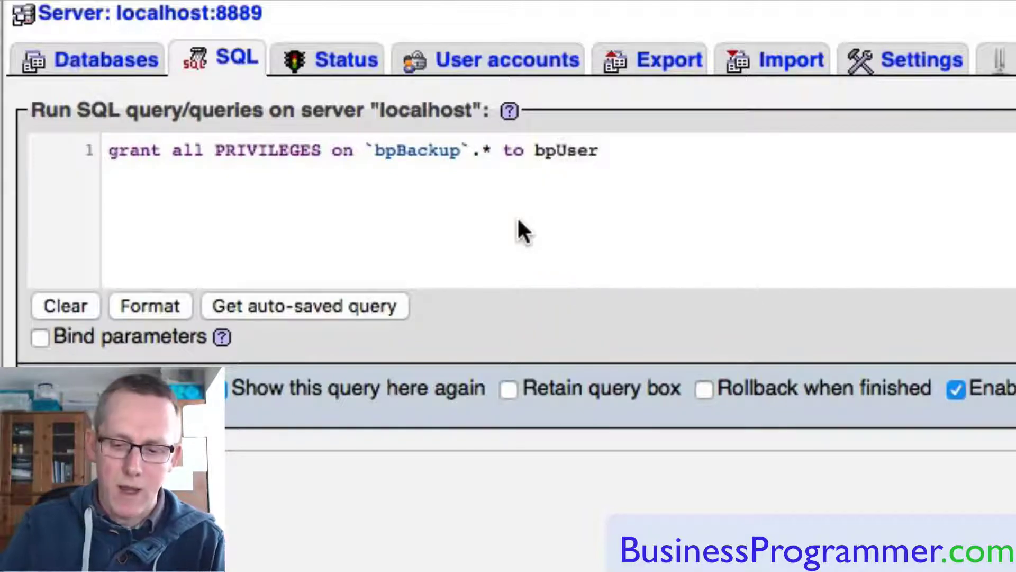
type("'")
key("Left")
key("Left")
key("Left")
key("Left")
key("Left")
key("Left")
key("Left")
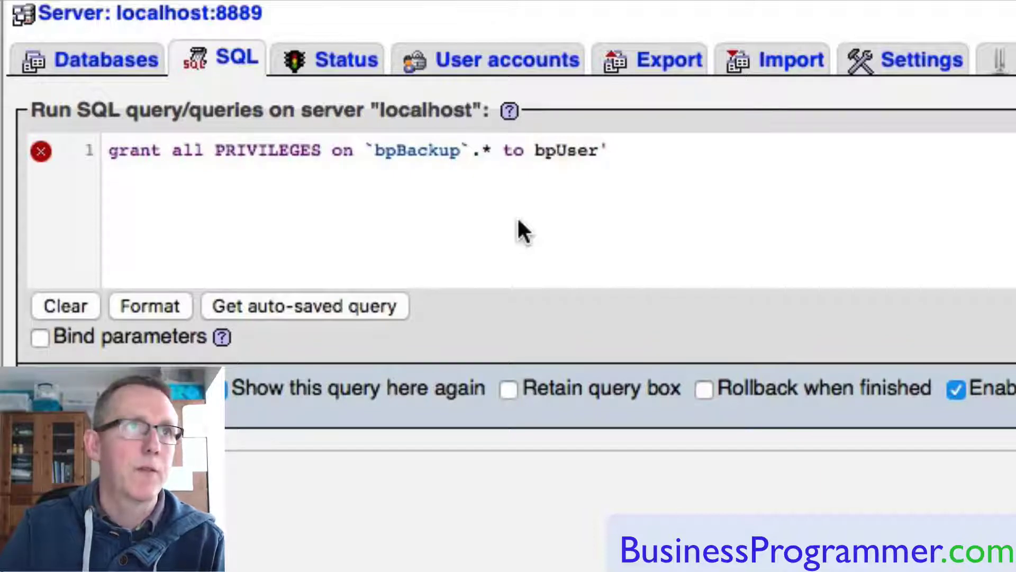
type("`")
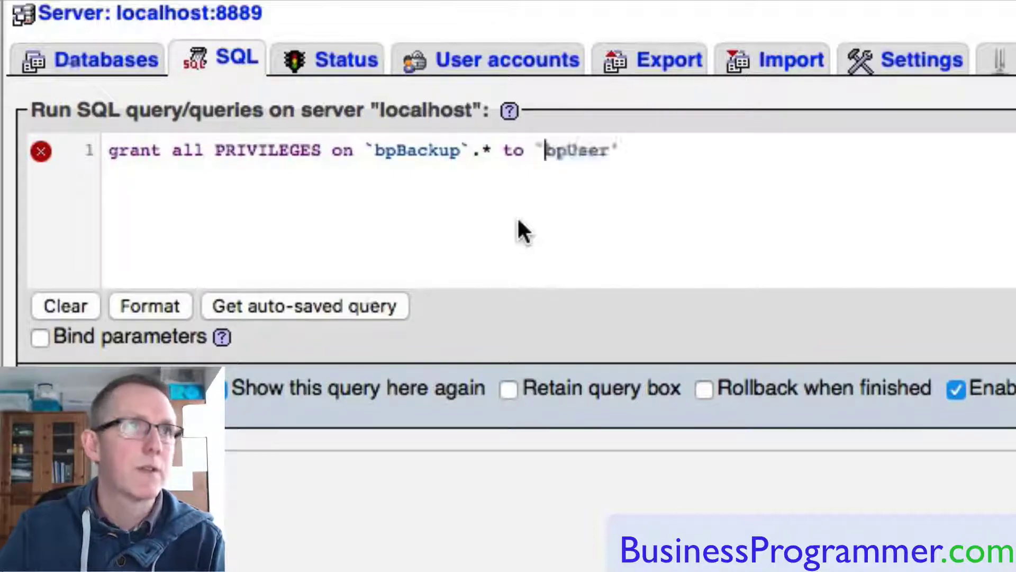
key("Right")
key("Right")
key("Right")
key("Right")
key("Right")
key("Right")
key("Delete")
type("`")
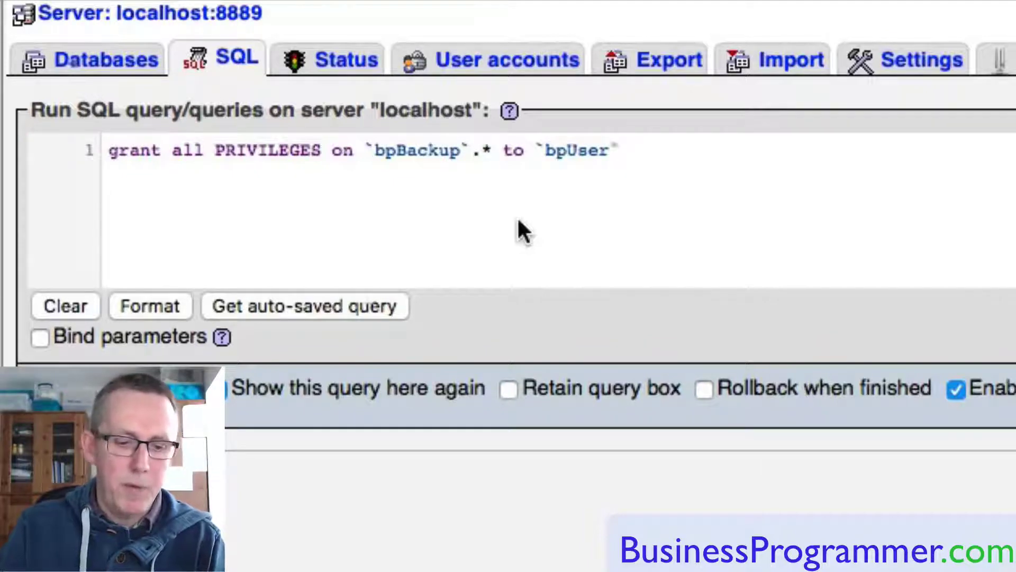
Step: Complete the grant query with @`localhost` after the user name and run it
type("@")
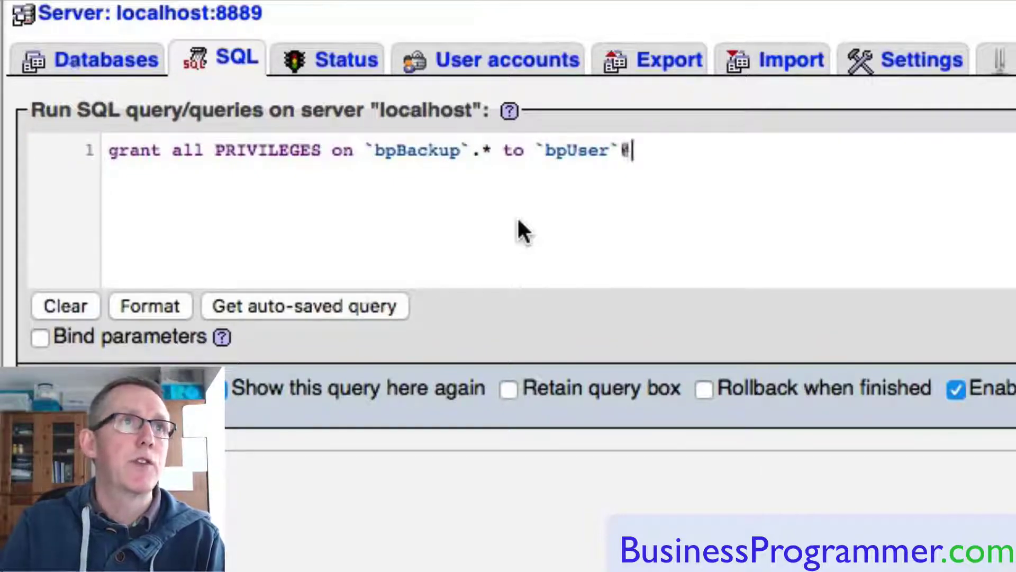
type("``")
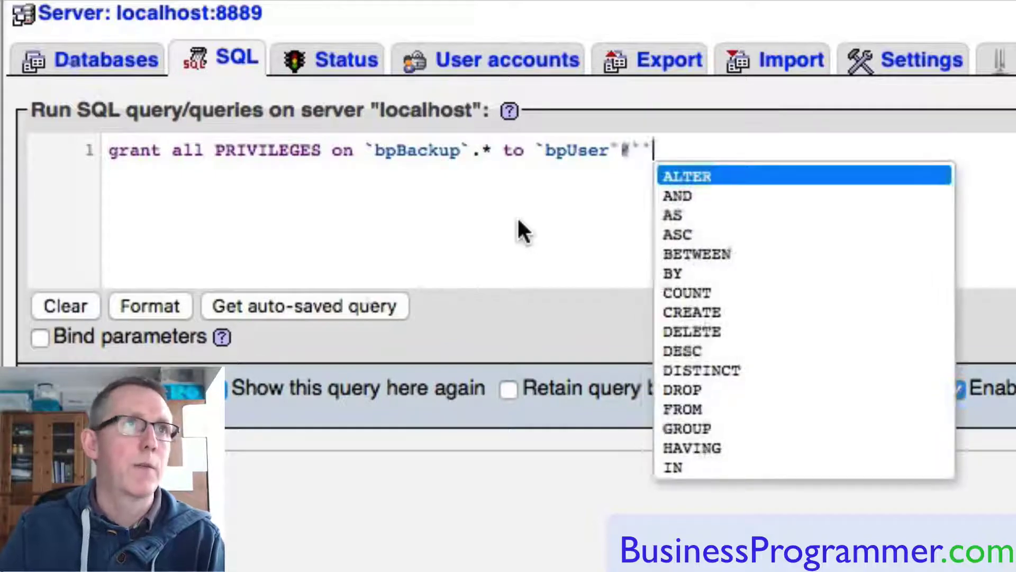
key("Escape")
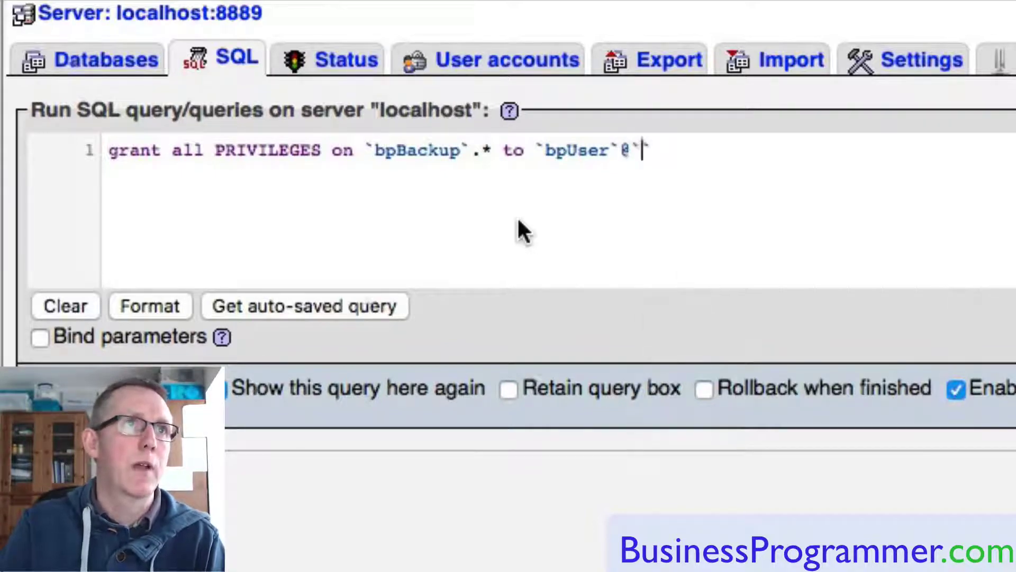
type("localhost")
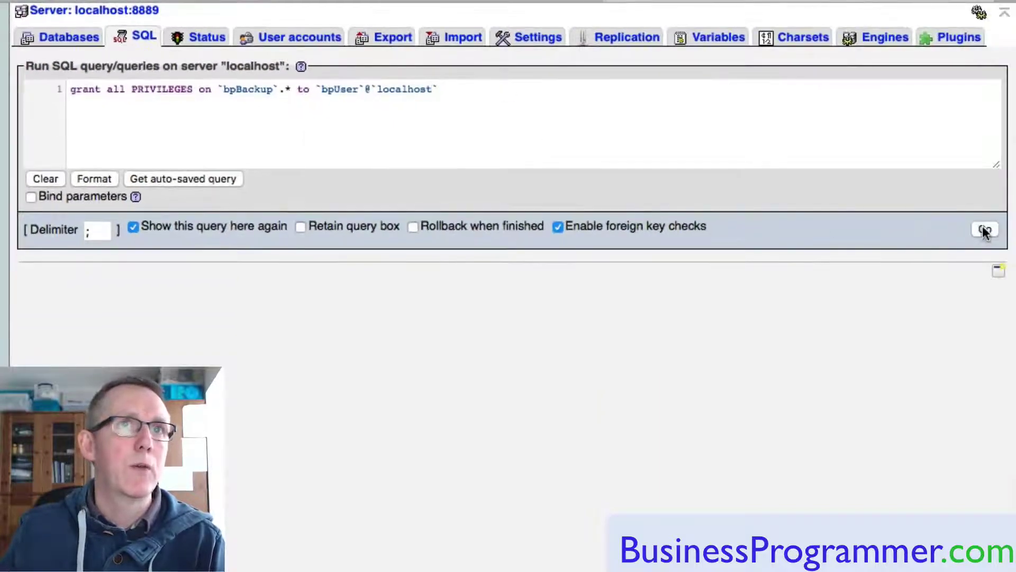
left_click(984, 230)
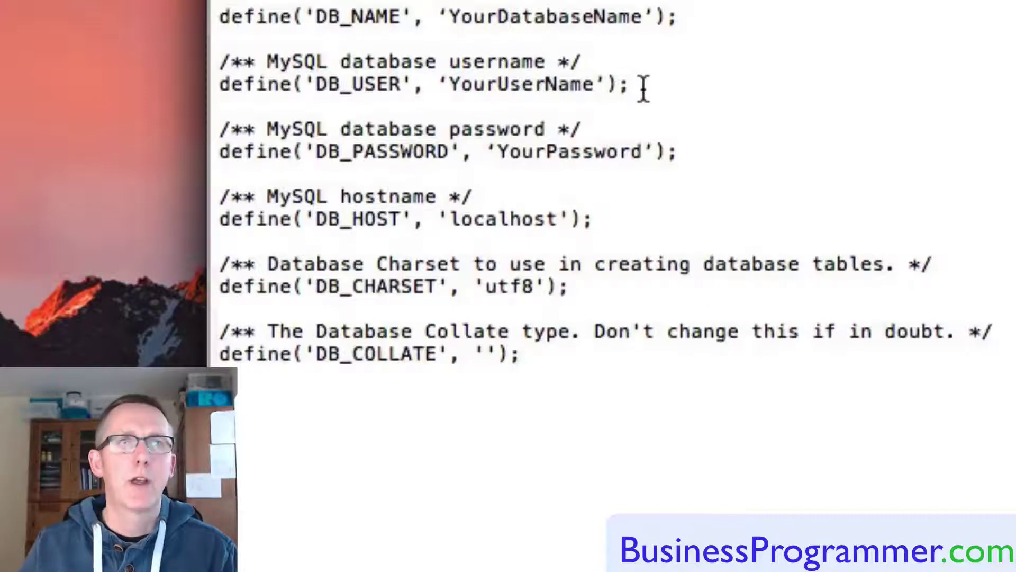
Step: Examine the database name, user, password and host definitions in the WordPress configuration file
triple_click(683, 14)
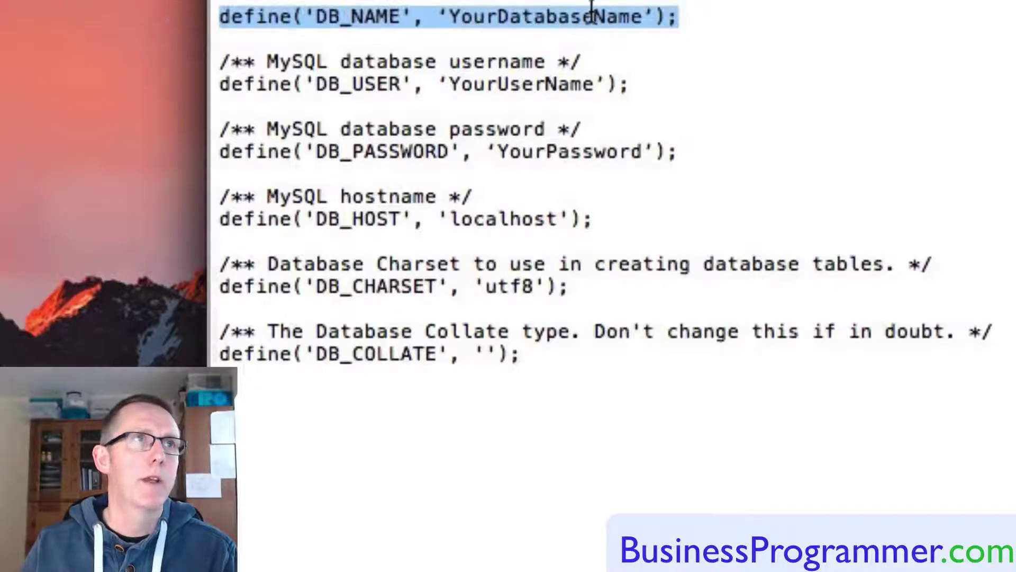
double_click(570, 15)
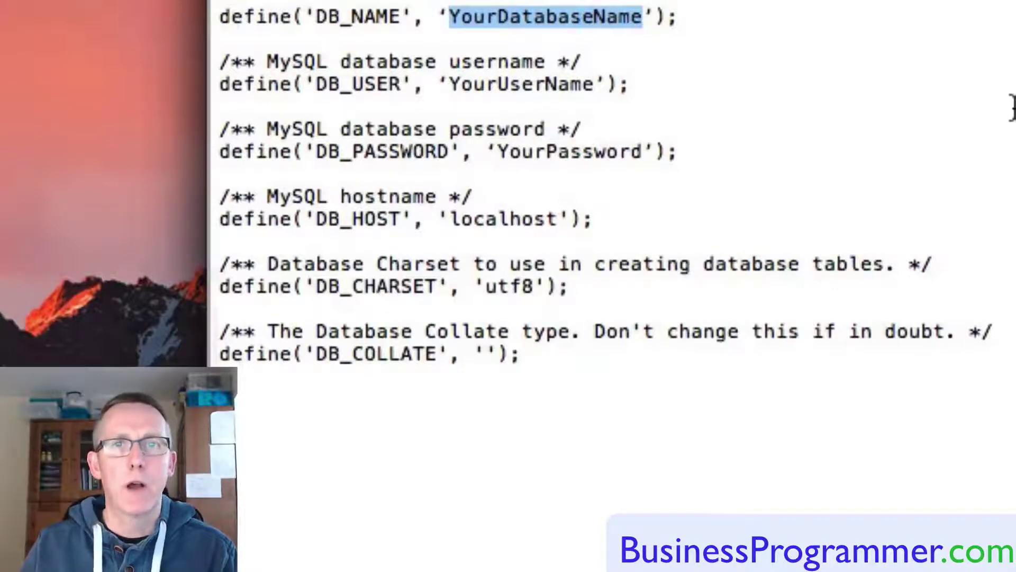
double_click(540, 83)
double_click(592, 151)
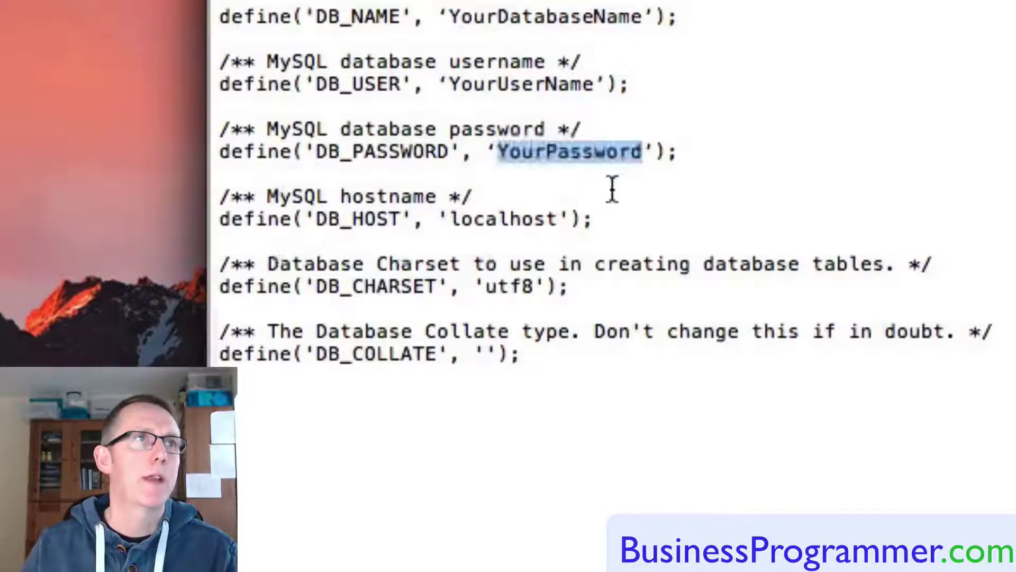
double_click(502, 218)
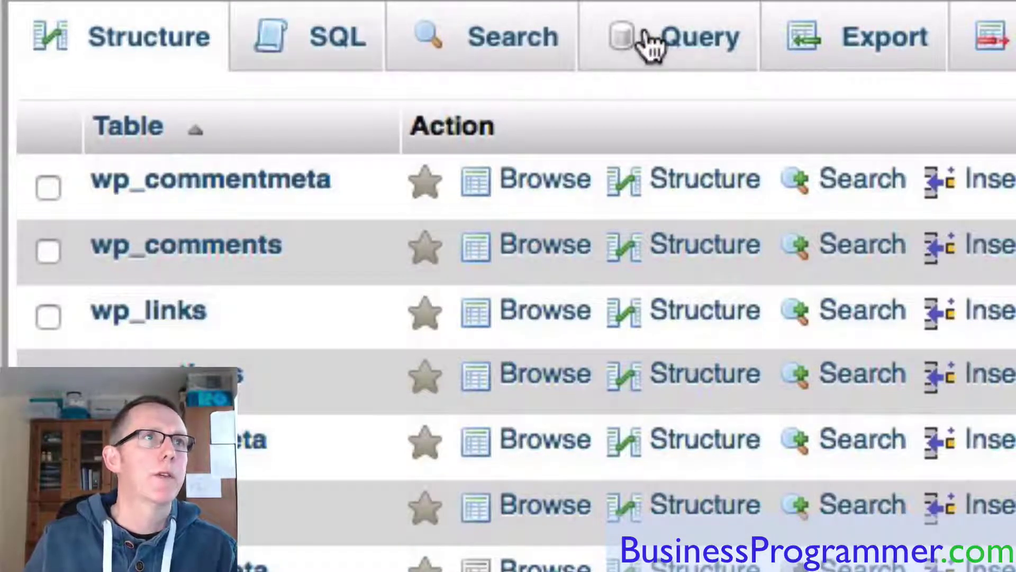
Step: Export the live WordPress database with the Quick method in SQL format
left_click(893, 49)
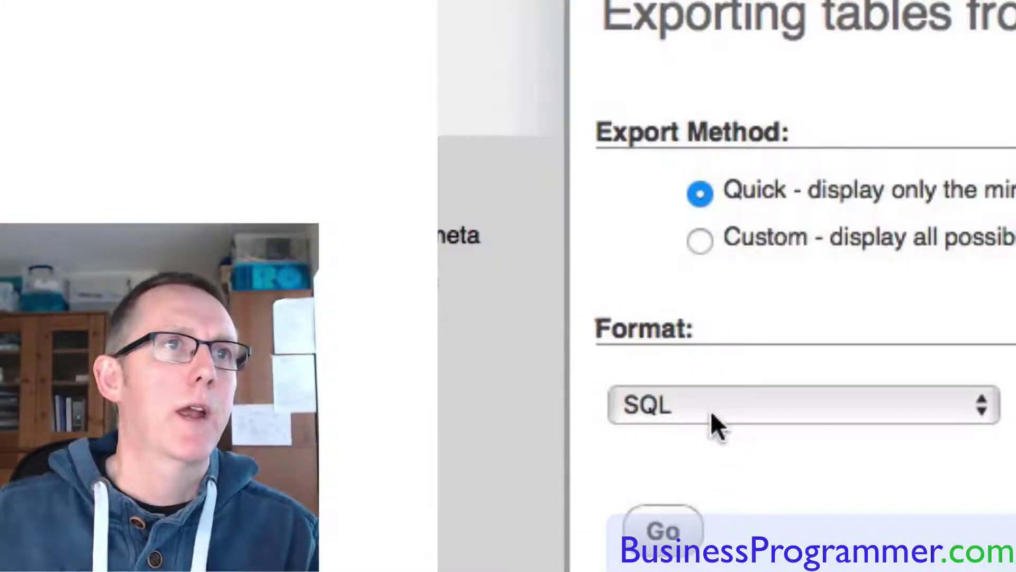
left_click(671, 534)
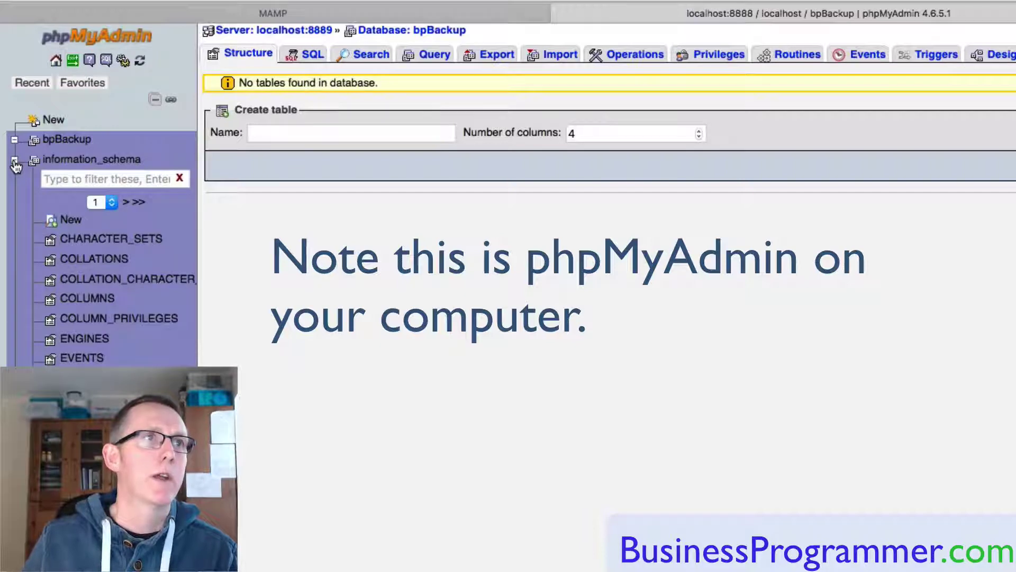
Step: Import the exported SQL dump from the Documents folder into the local bpBackup database, keeping the SQL format and default options
left_click(15, 162)
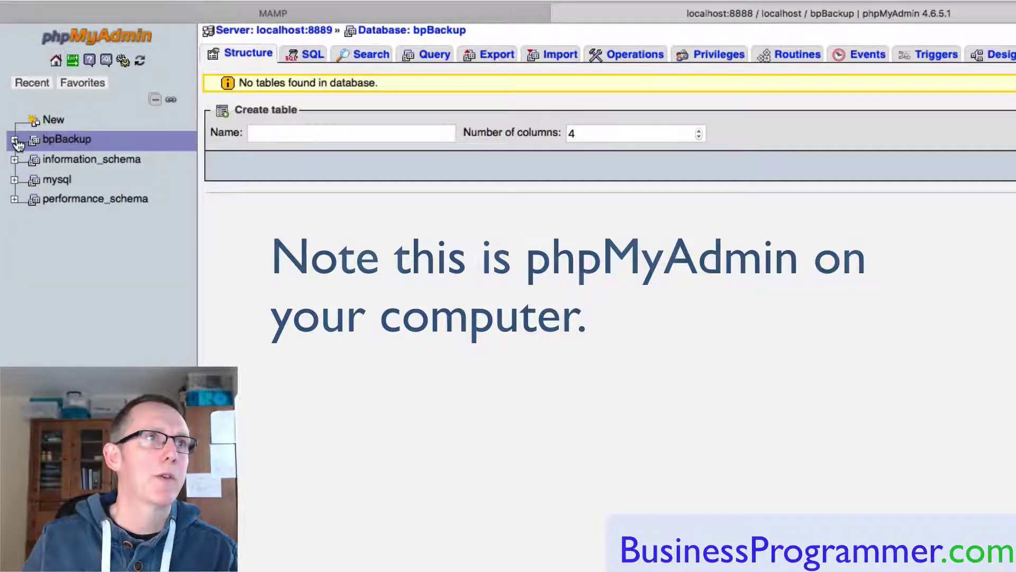
left_click(541, 54)
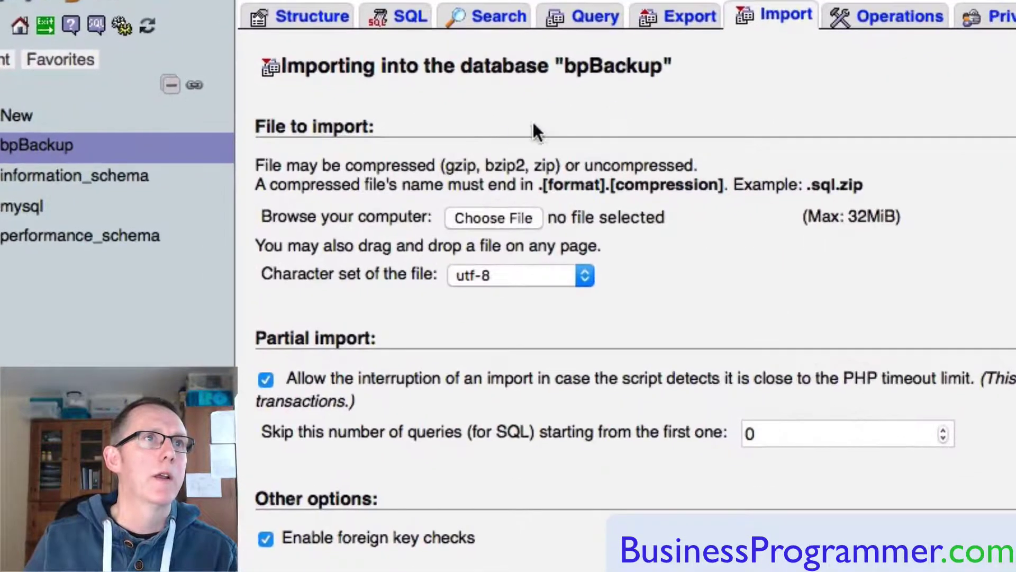
left_click(522, 215)
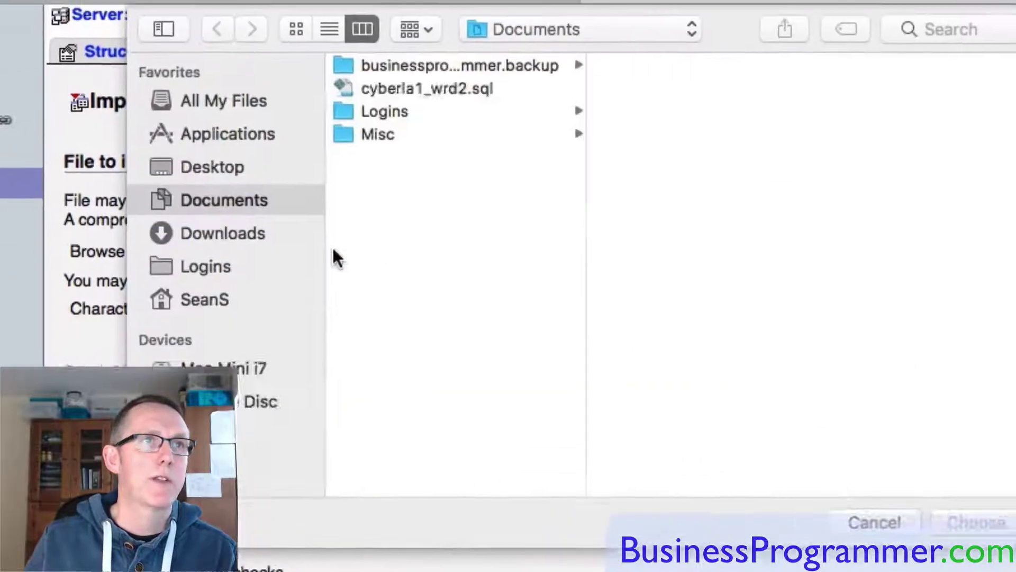
left_click(425, 95)
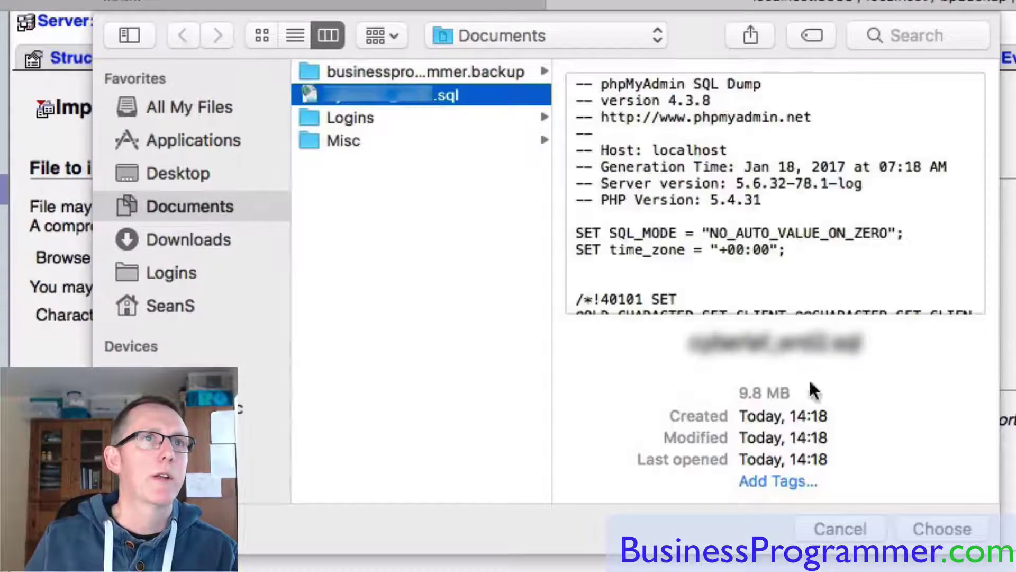
left_click(966, 531)
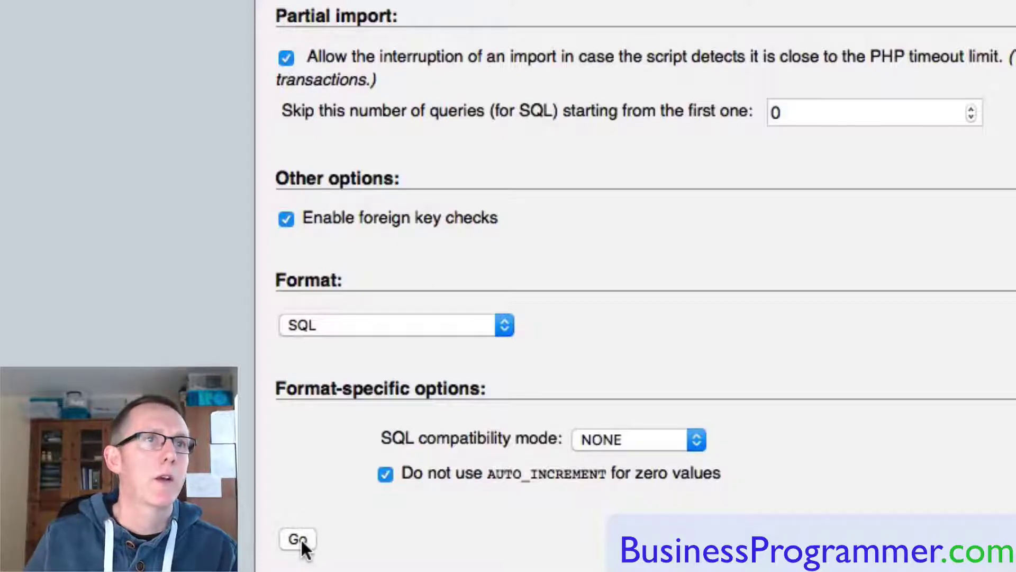
left_click(298, 539)
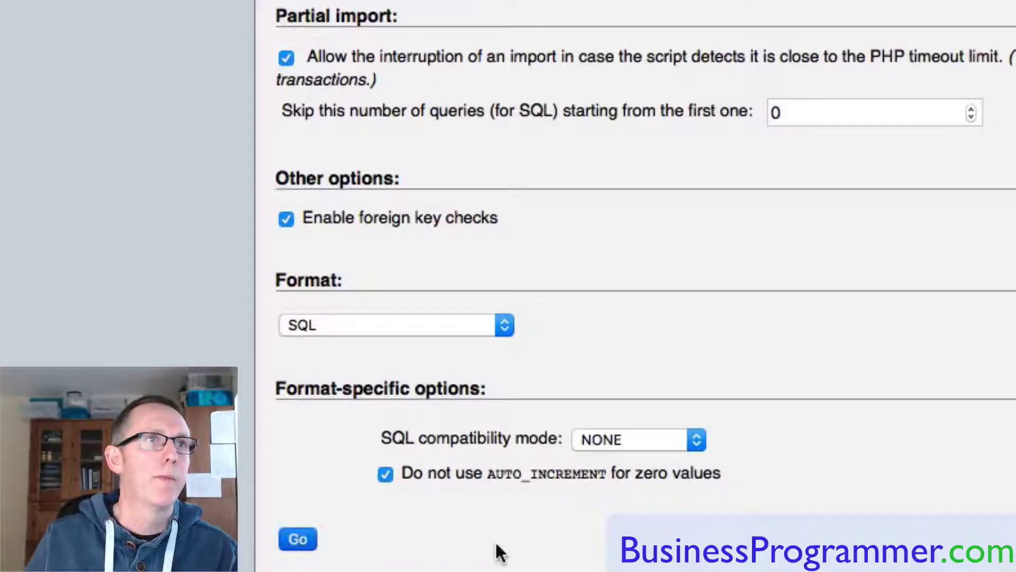
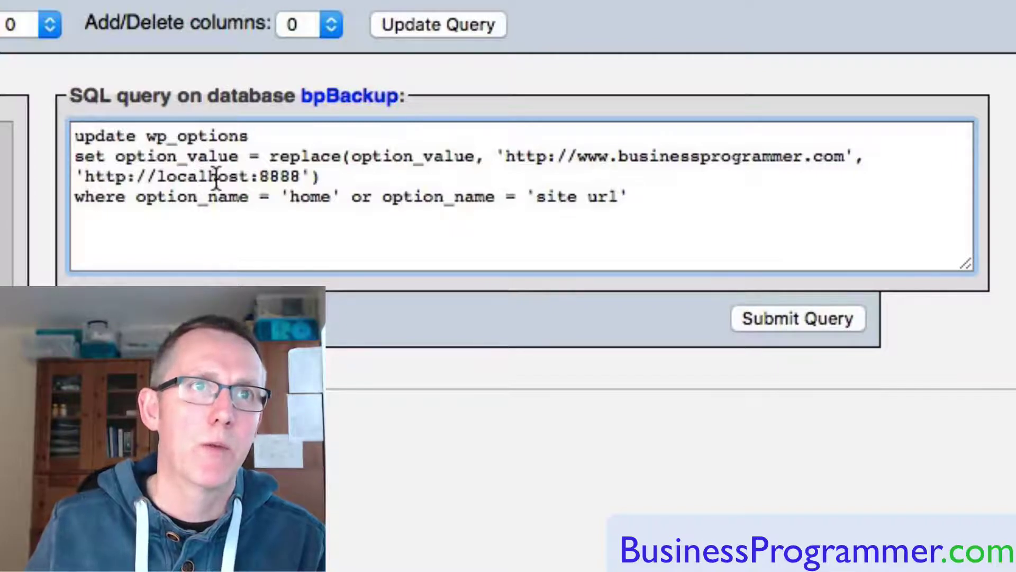
left_click(301, 176)
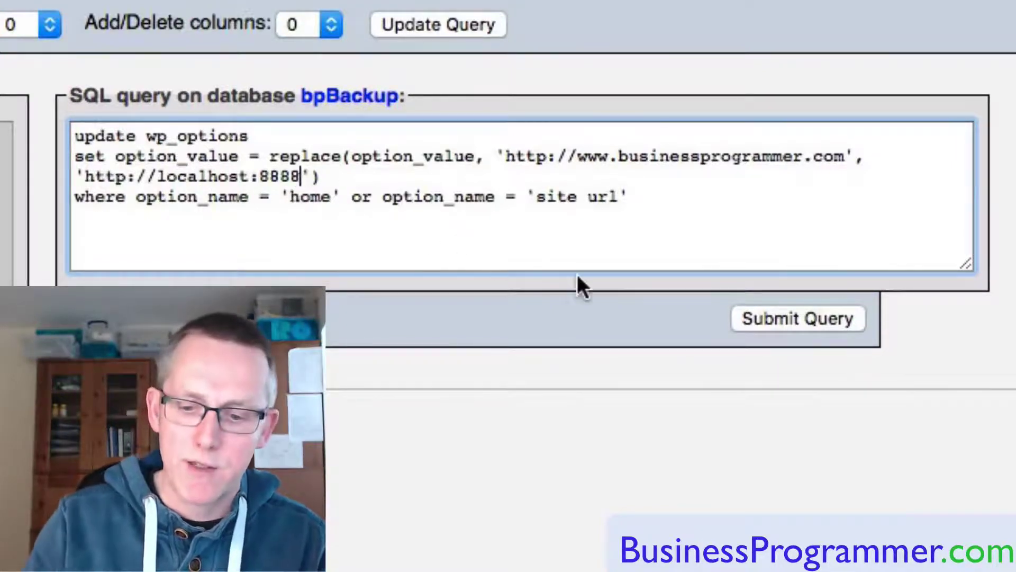
type("/")
key("BackSpace")
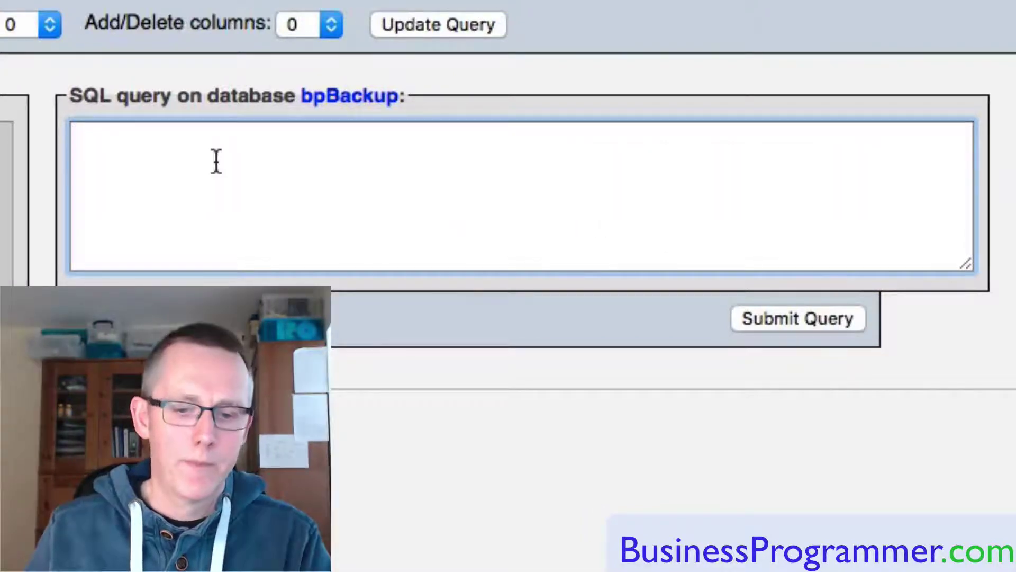
type("UPDATE wp_posts SET guid = replace(guid, 'http://www.businessprogrammer.com', 'http://localhost:8888');")
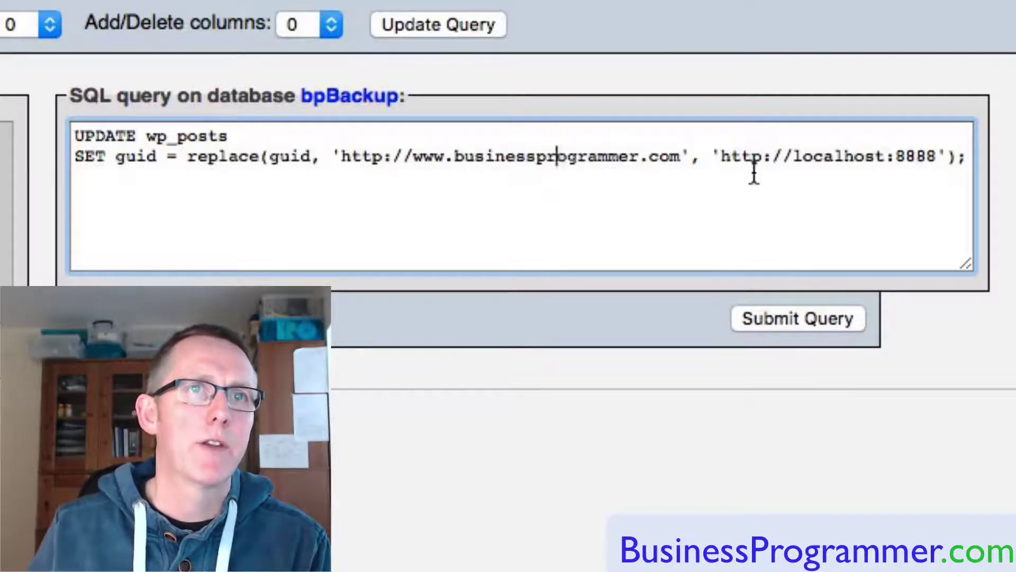
left_click(830, 318)
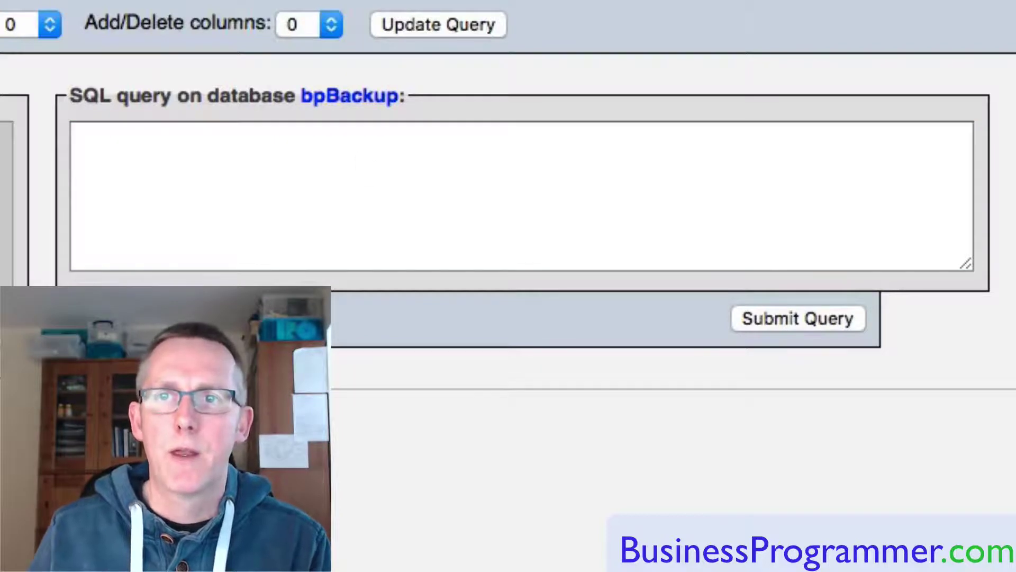
left_click(231, 160)
type("UPDATE wp_posts SET post_content = replace(post_content, 'http://www.businessprogrammer.com', 'http://localhost:8888');")
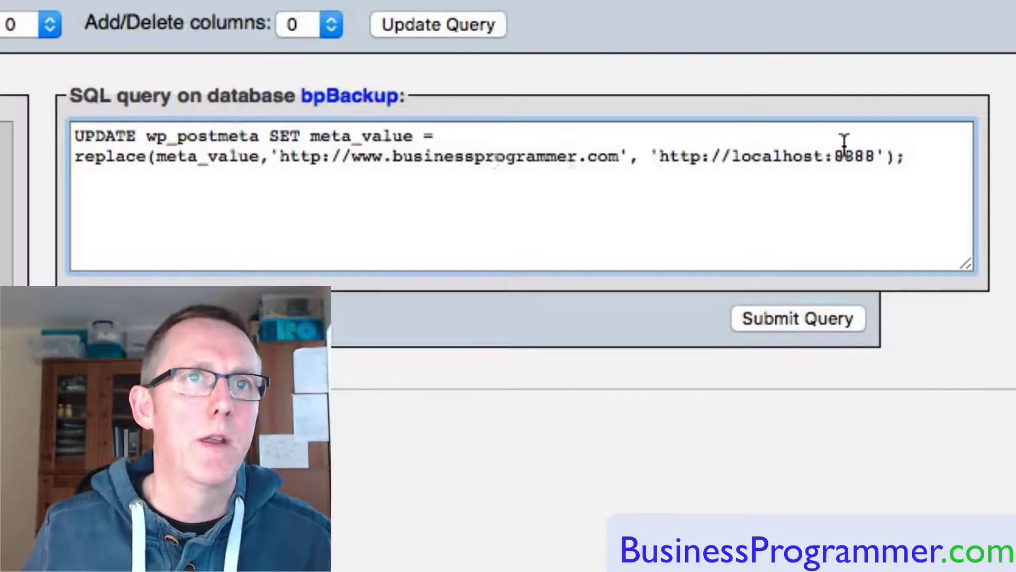
left_click(822, 320)
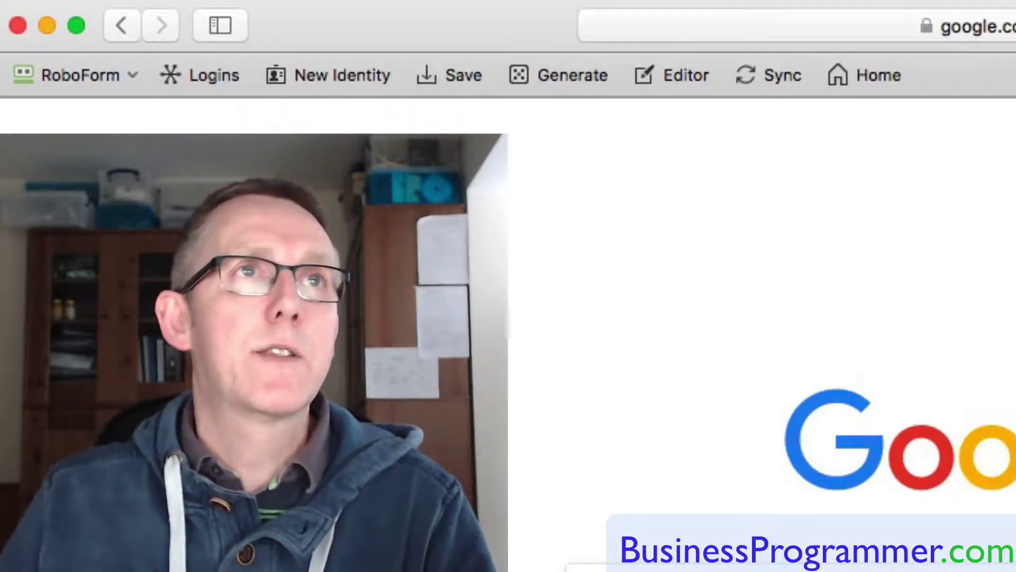
Step: Load the local copy of the site at localhost:8888/ in the browser
key("super+l")
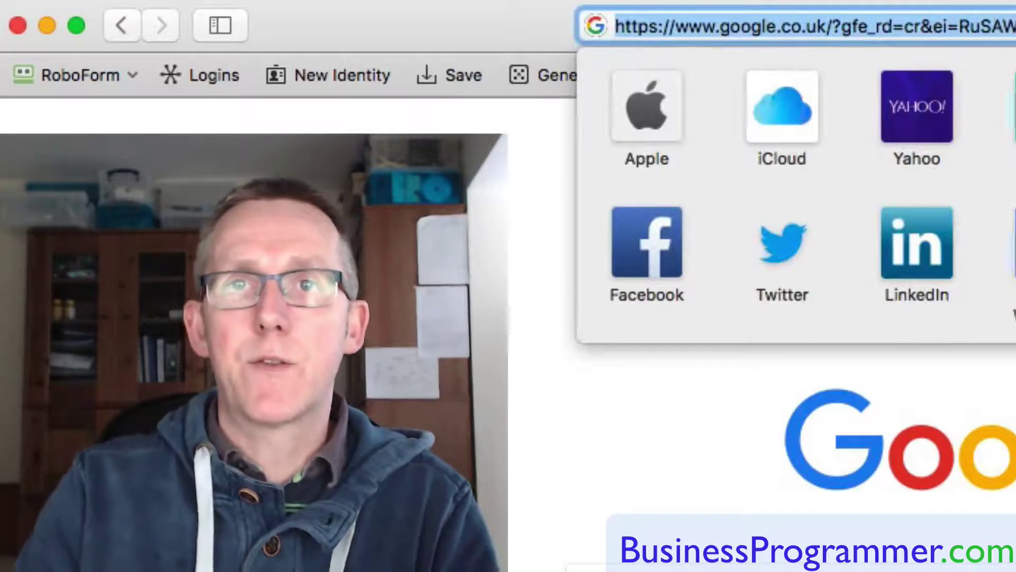
type("l")
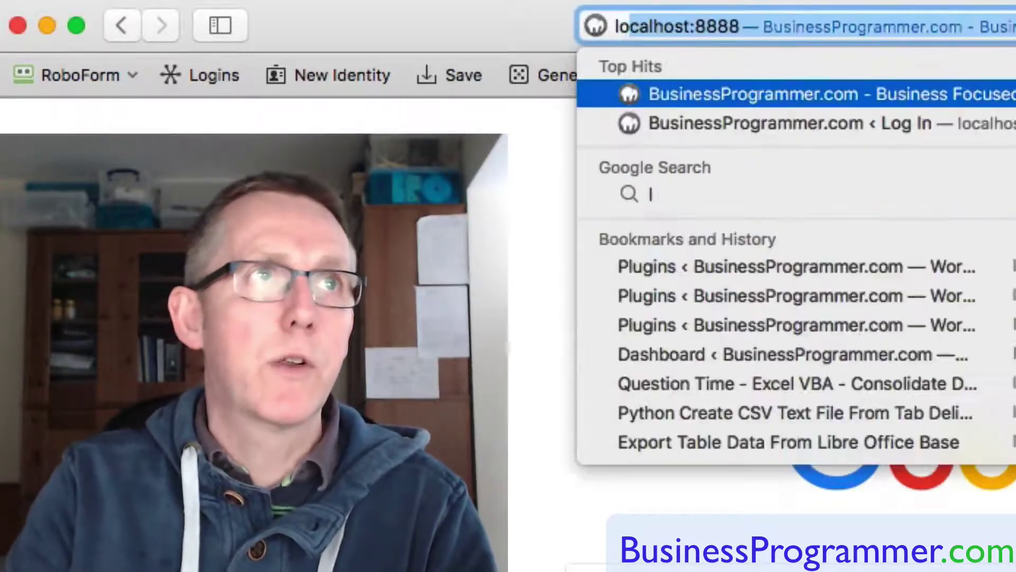
type("o")
key("Right")
type("/")
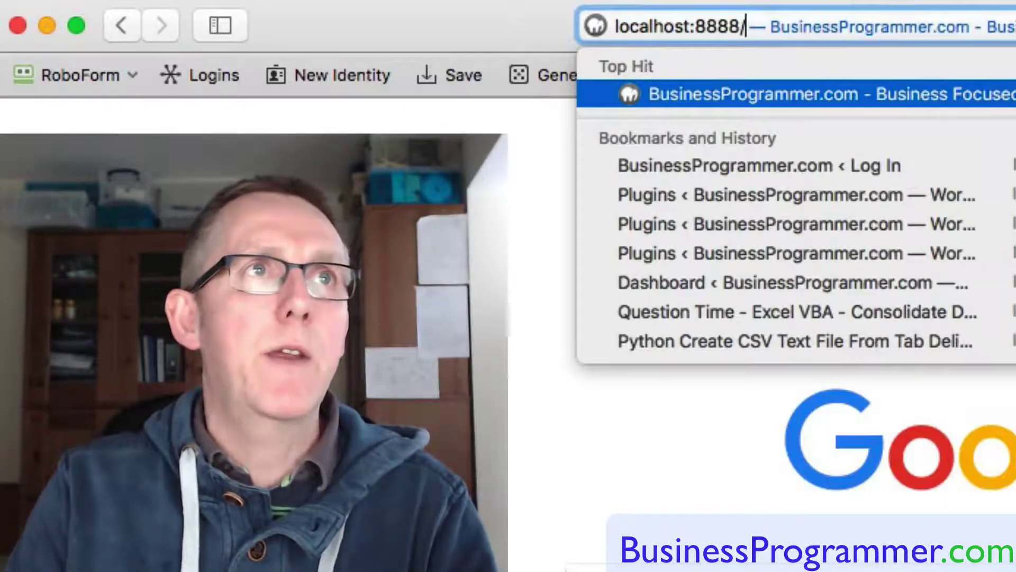
key("Return")
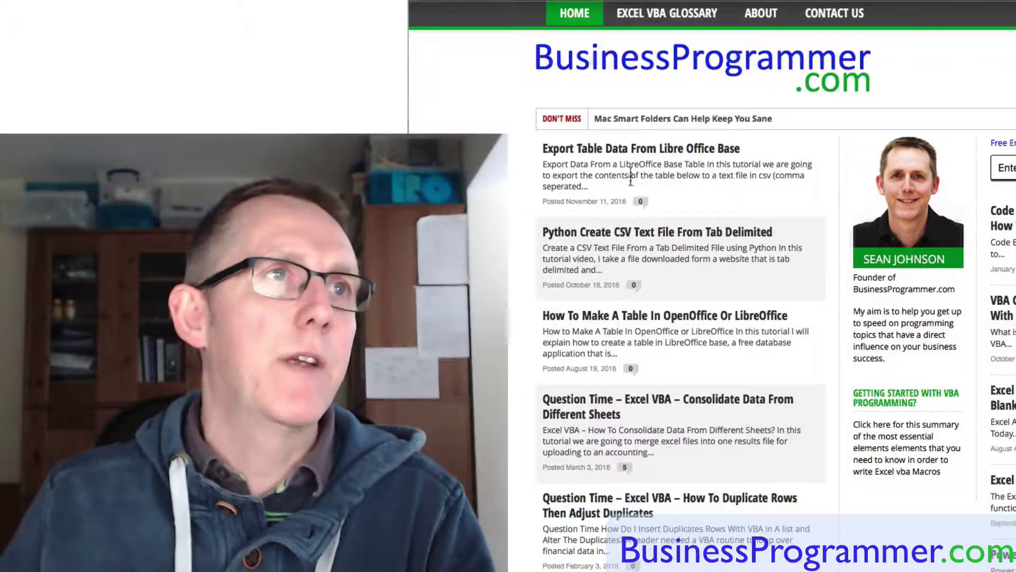
Step: Open the post Export Table Data From Libre Office Base and check its text, images and video on the local site
left_click(631, 150)
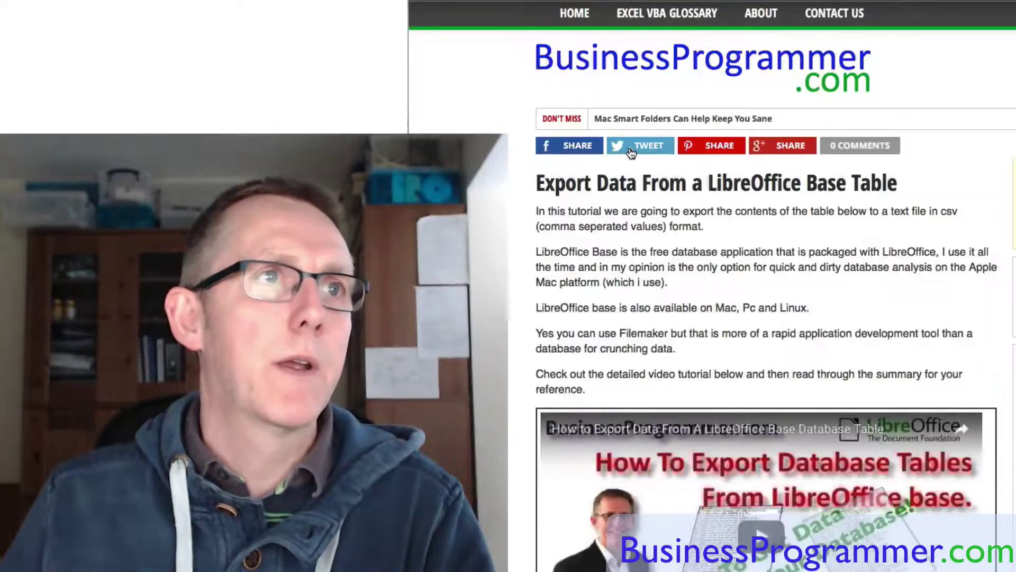
scroll(912, 342, "down", 15)
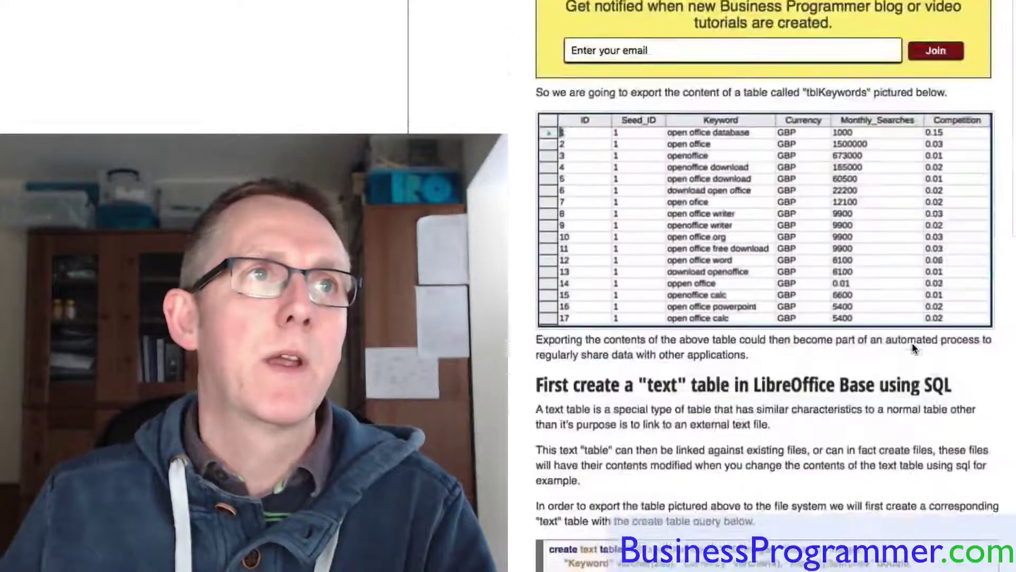
scroll(915, 349, "up", 15)
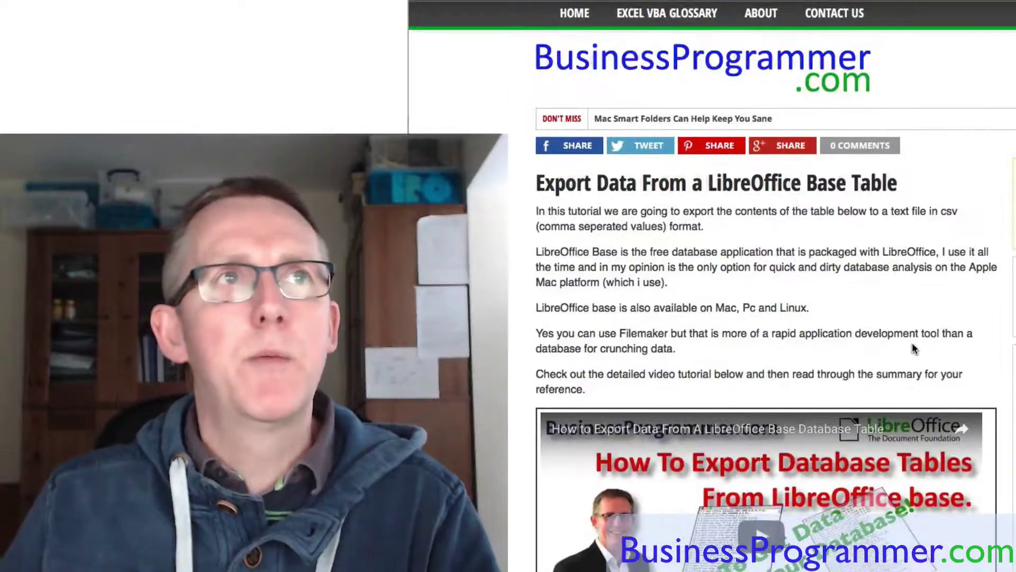